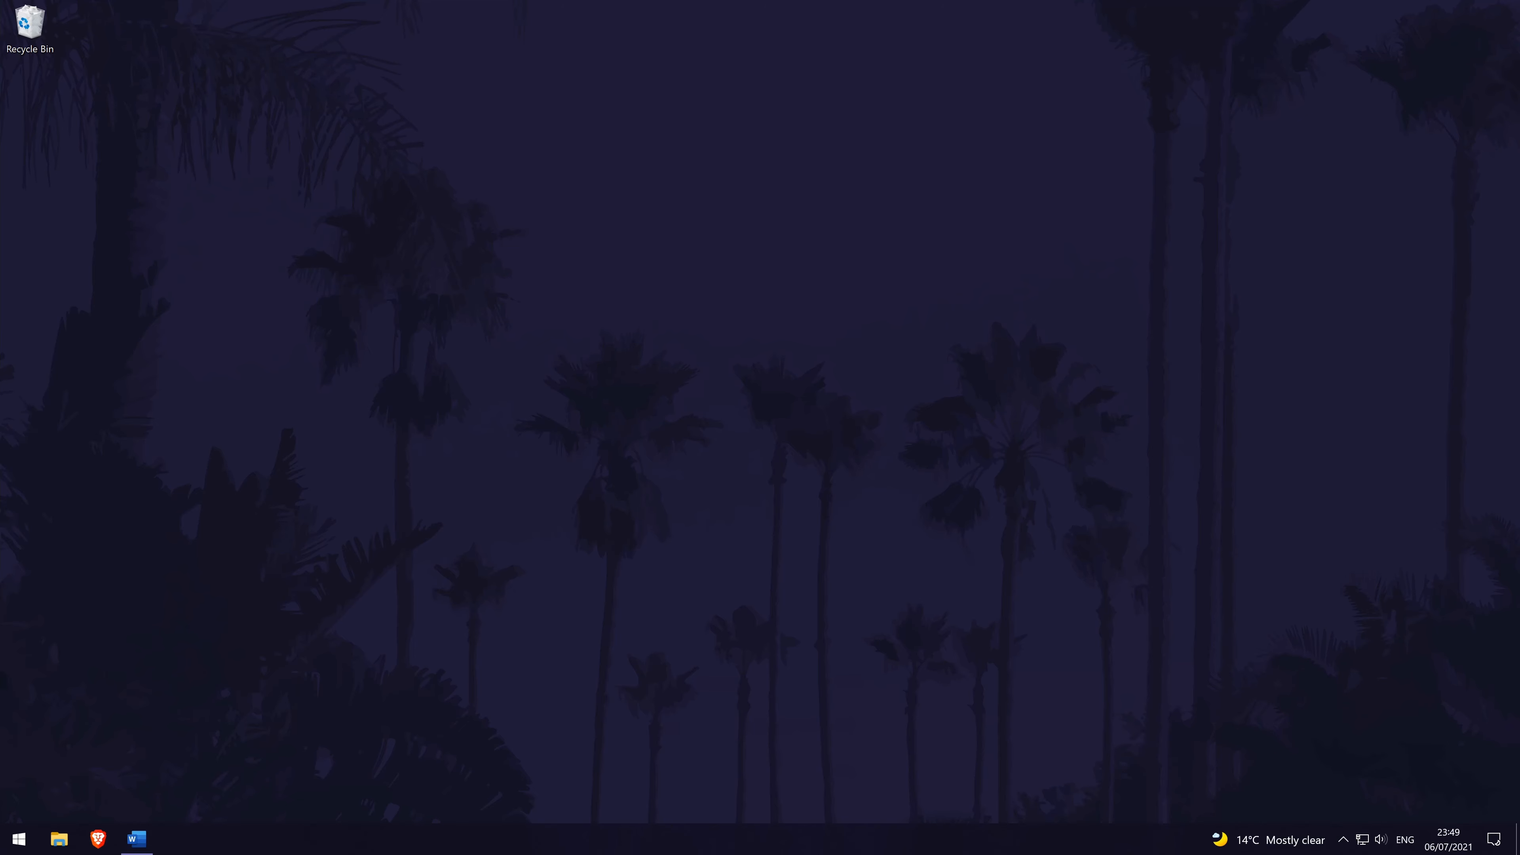
# Switch to the open Word document and delete the trailing dots from the "Page 3..." heading on the last page
pyautogui.click(137, 840)
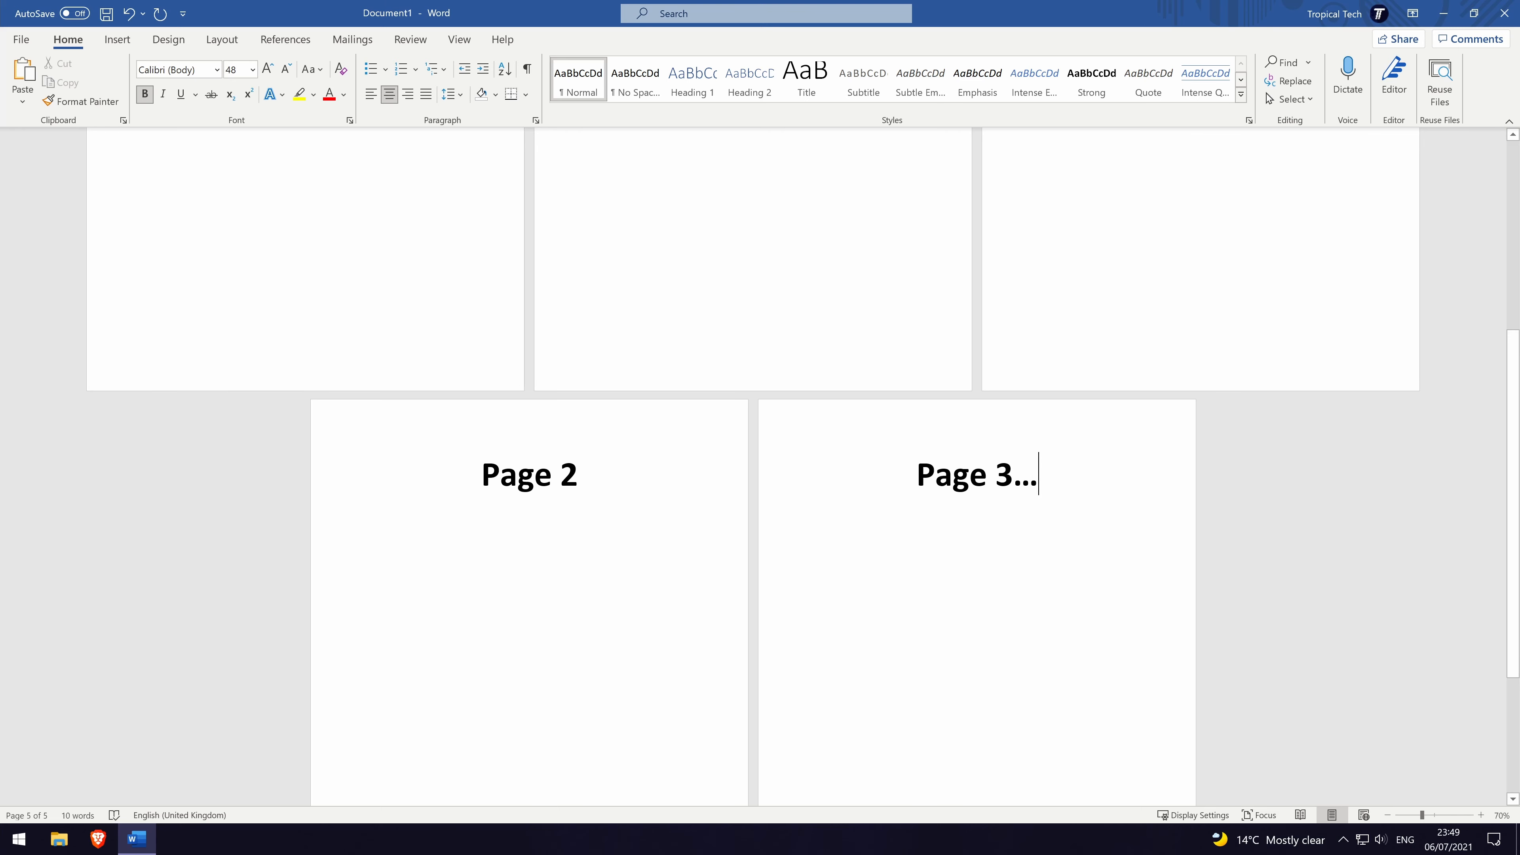
pyautogui.scroll(-3, 753, 467)
pyautogui.scroll(8, 753, 467)
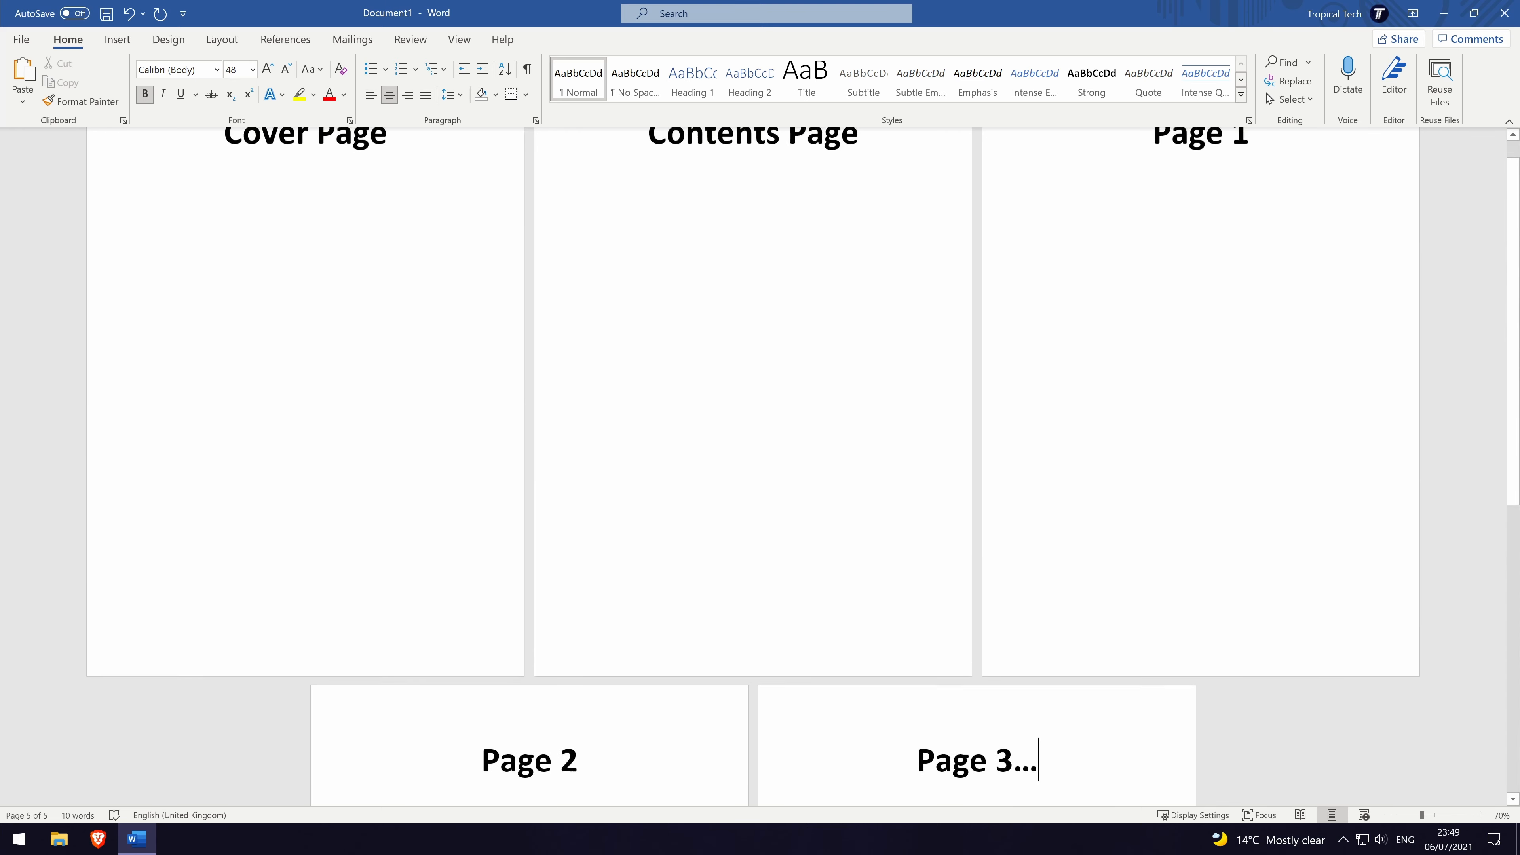
pyautogui.scroll(-1, 753, 467)
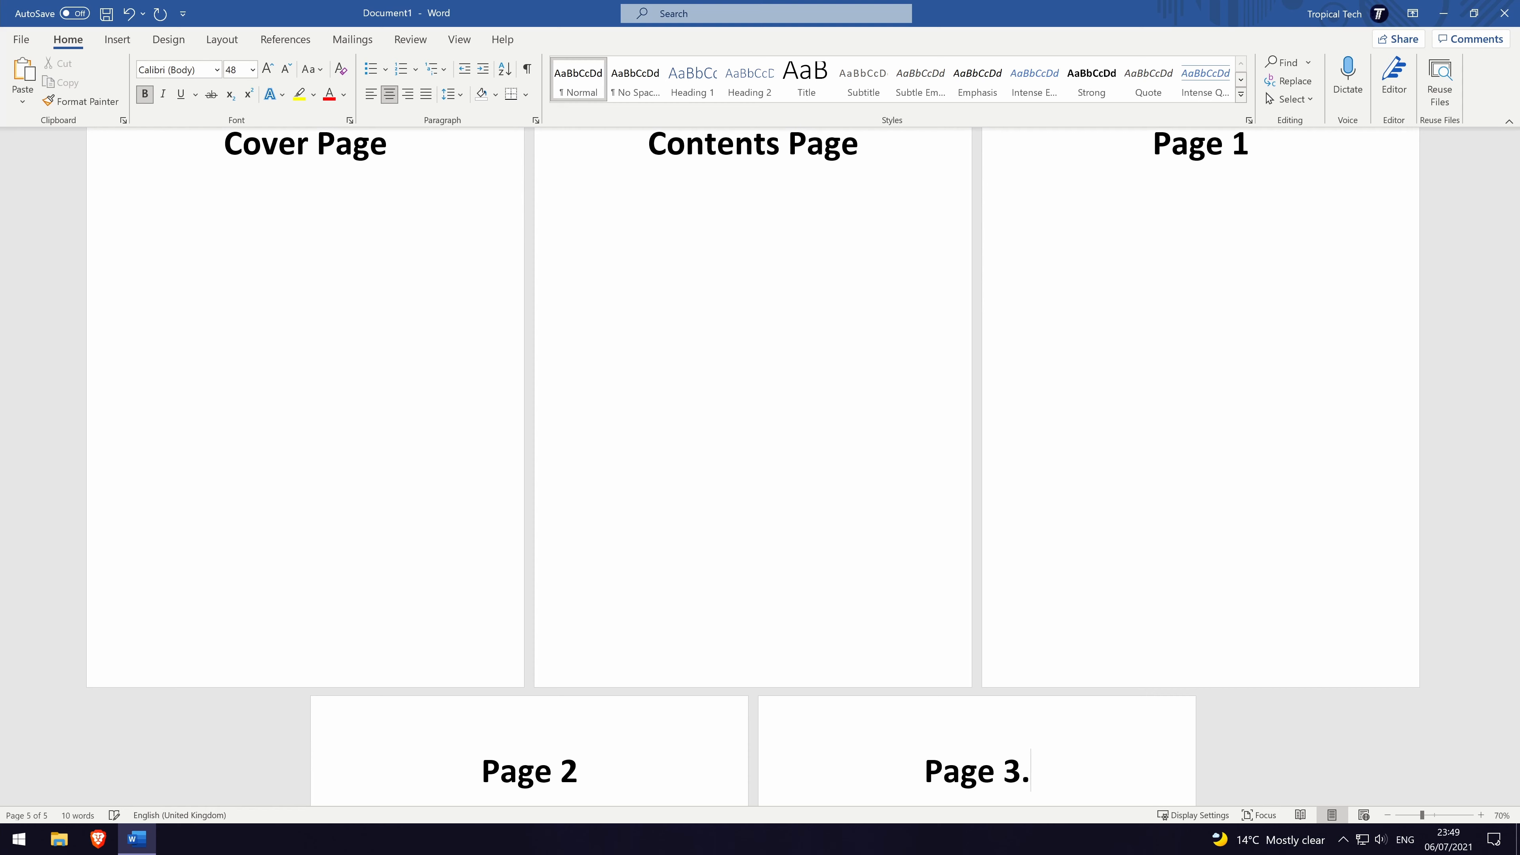
pyautogui.press('BackSpace')
pyautogui.scroll(1, 994, 499)
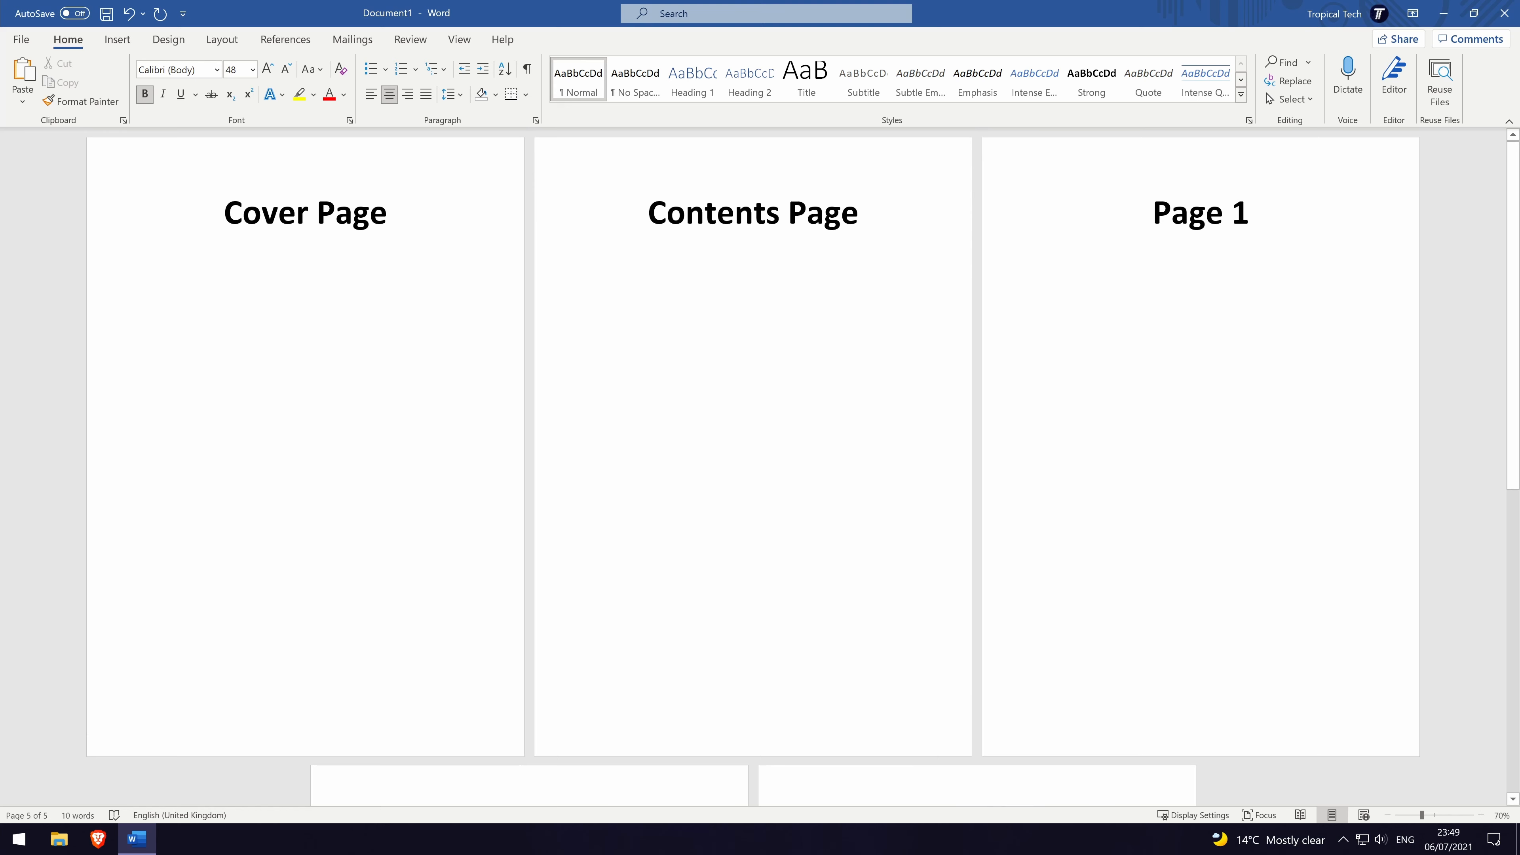
# Try adding Plain Number 3 page numbers at the top of every page, and undo the insertion
pyautogui.click(291, 268)
pyautogui.doubleClick(1035, 168)
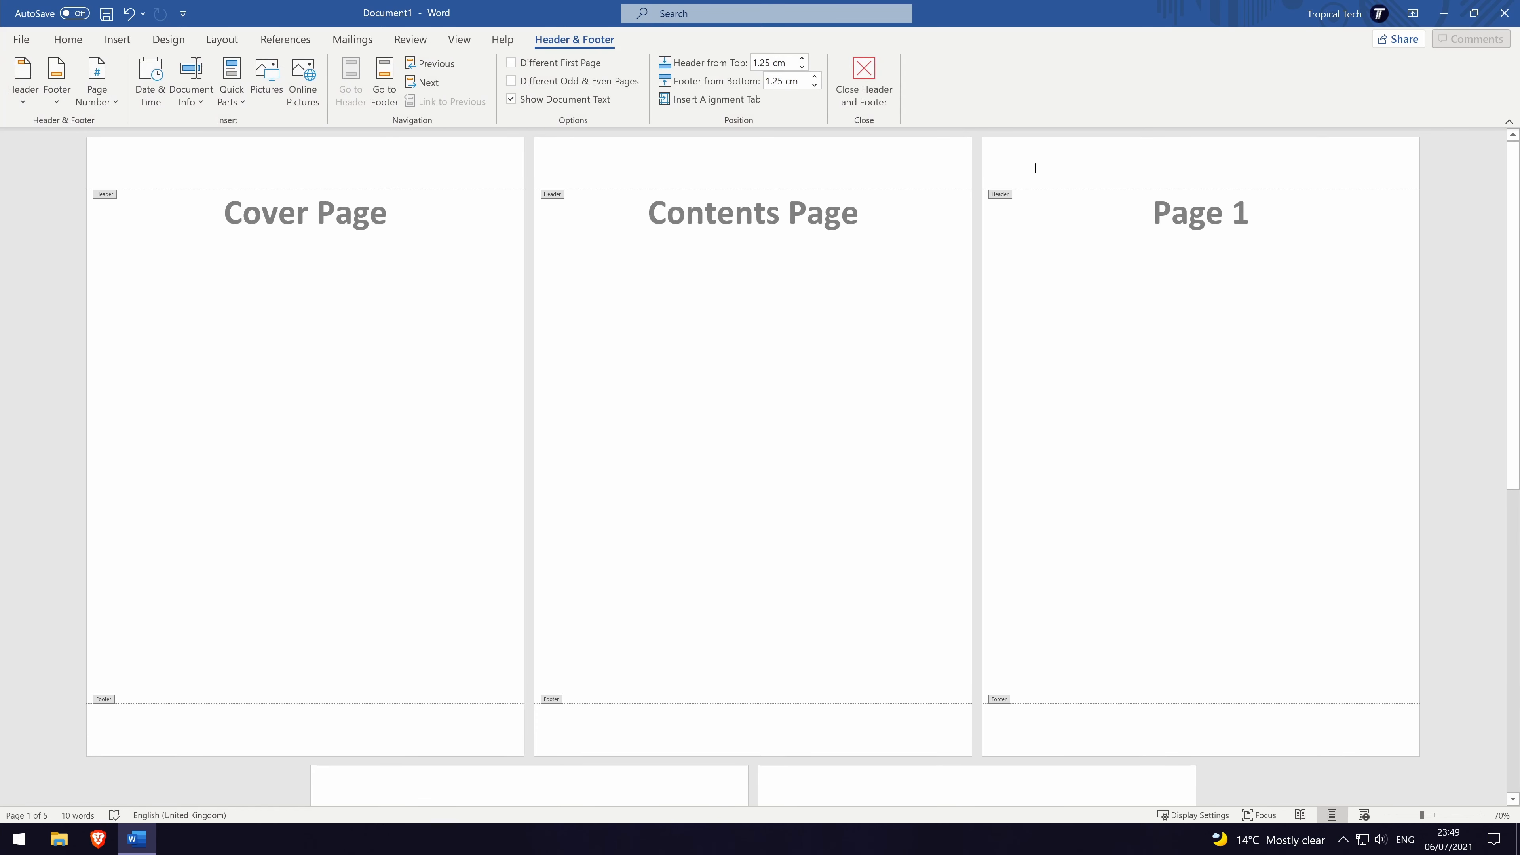
pyautogui.click(110, 99)
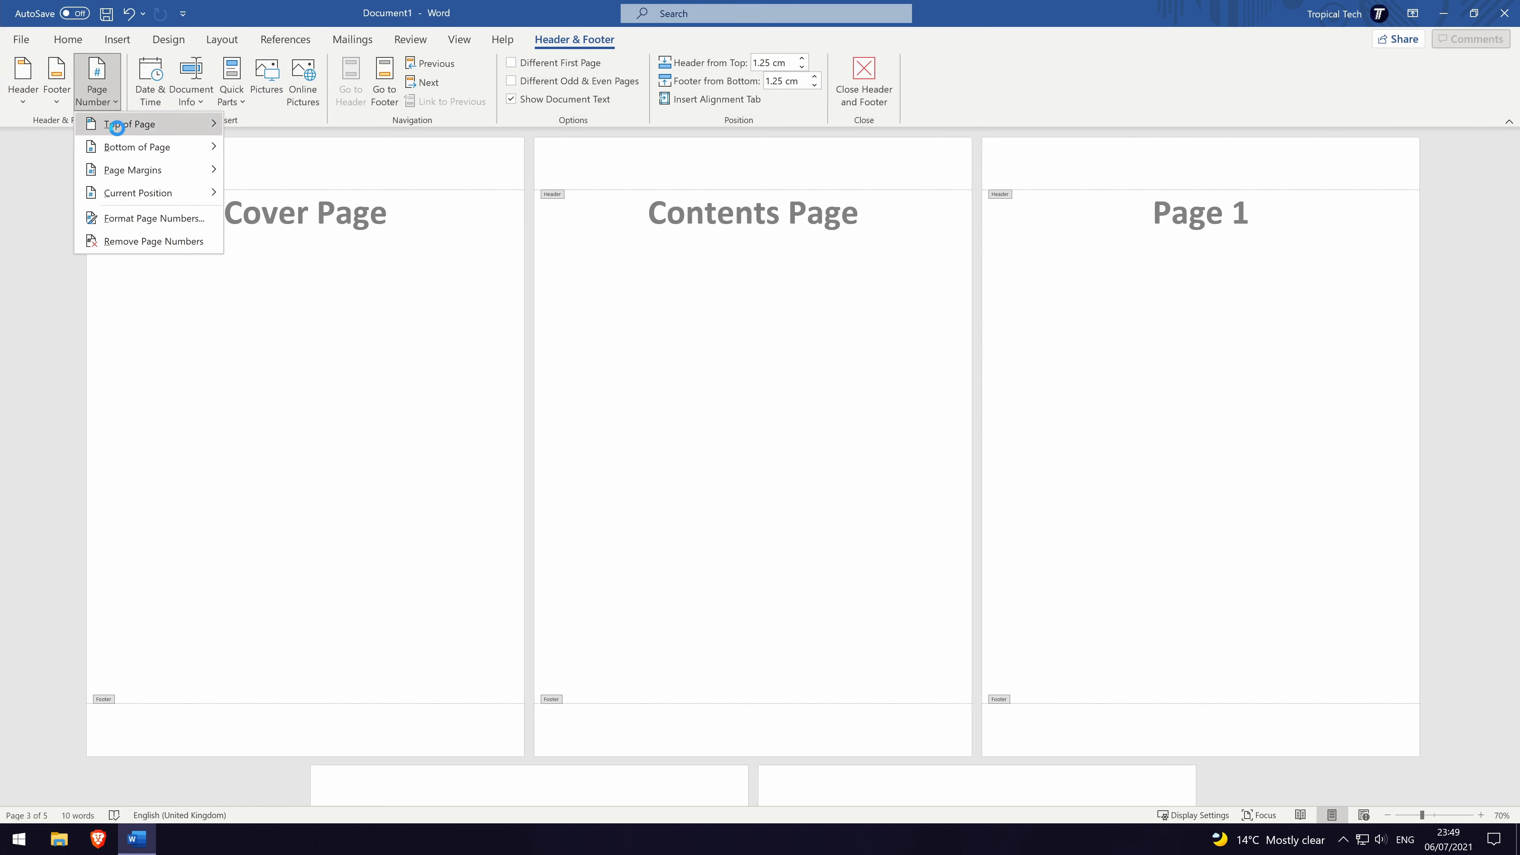
pyautogui.moveTo(198, 125)
pyautogui.click(362, 357)
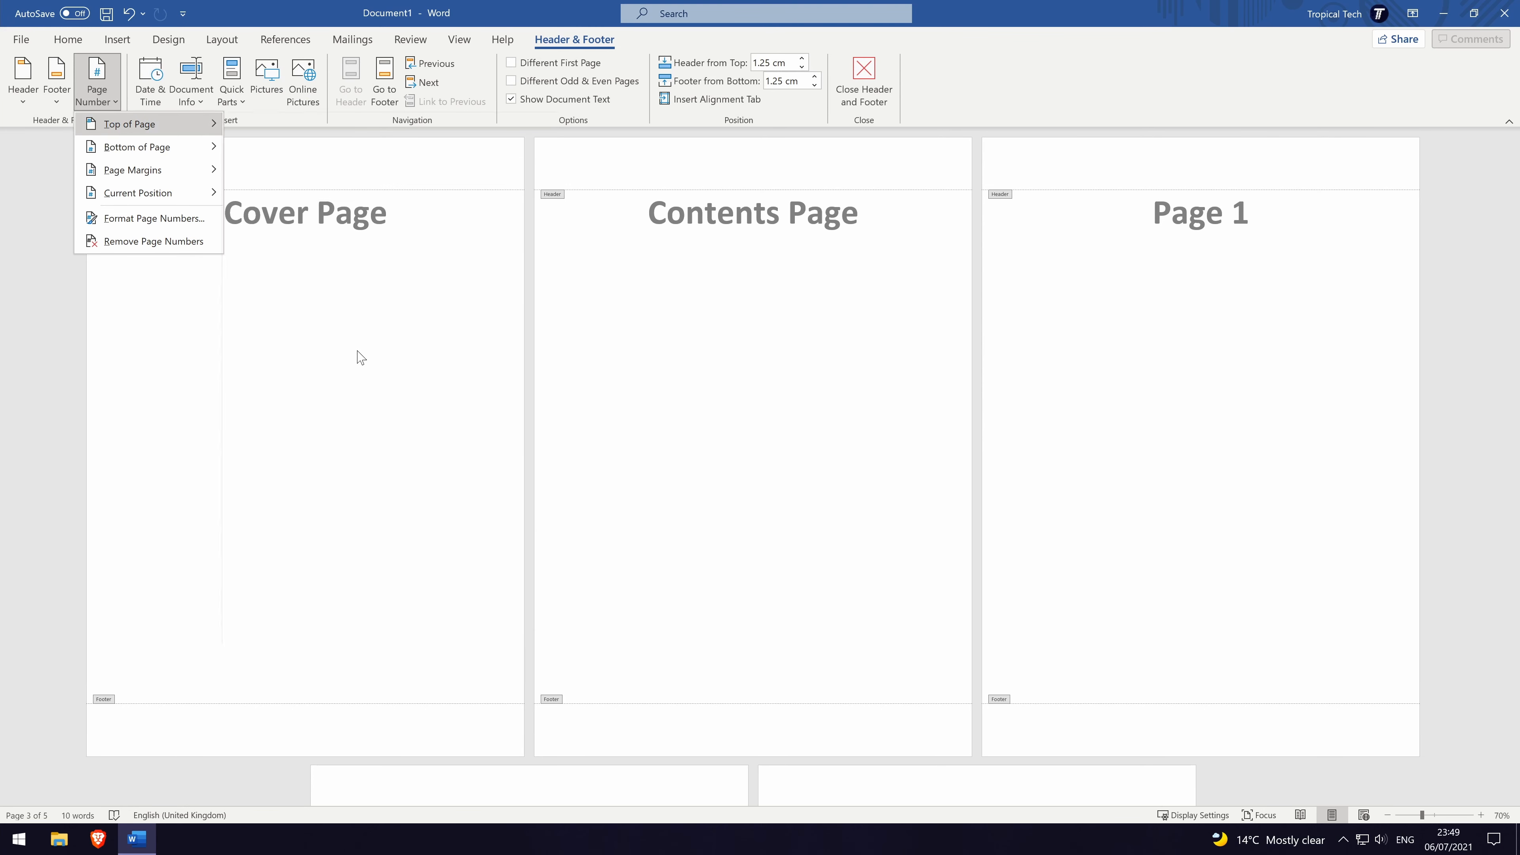
pyautogui.doubleClick(1365, 169)
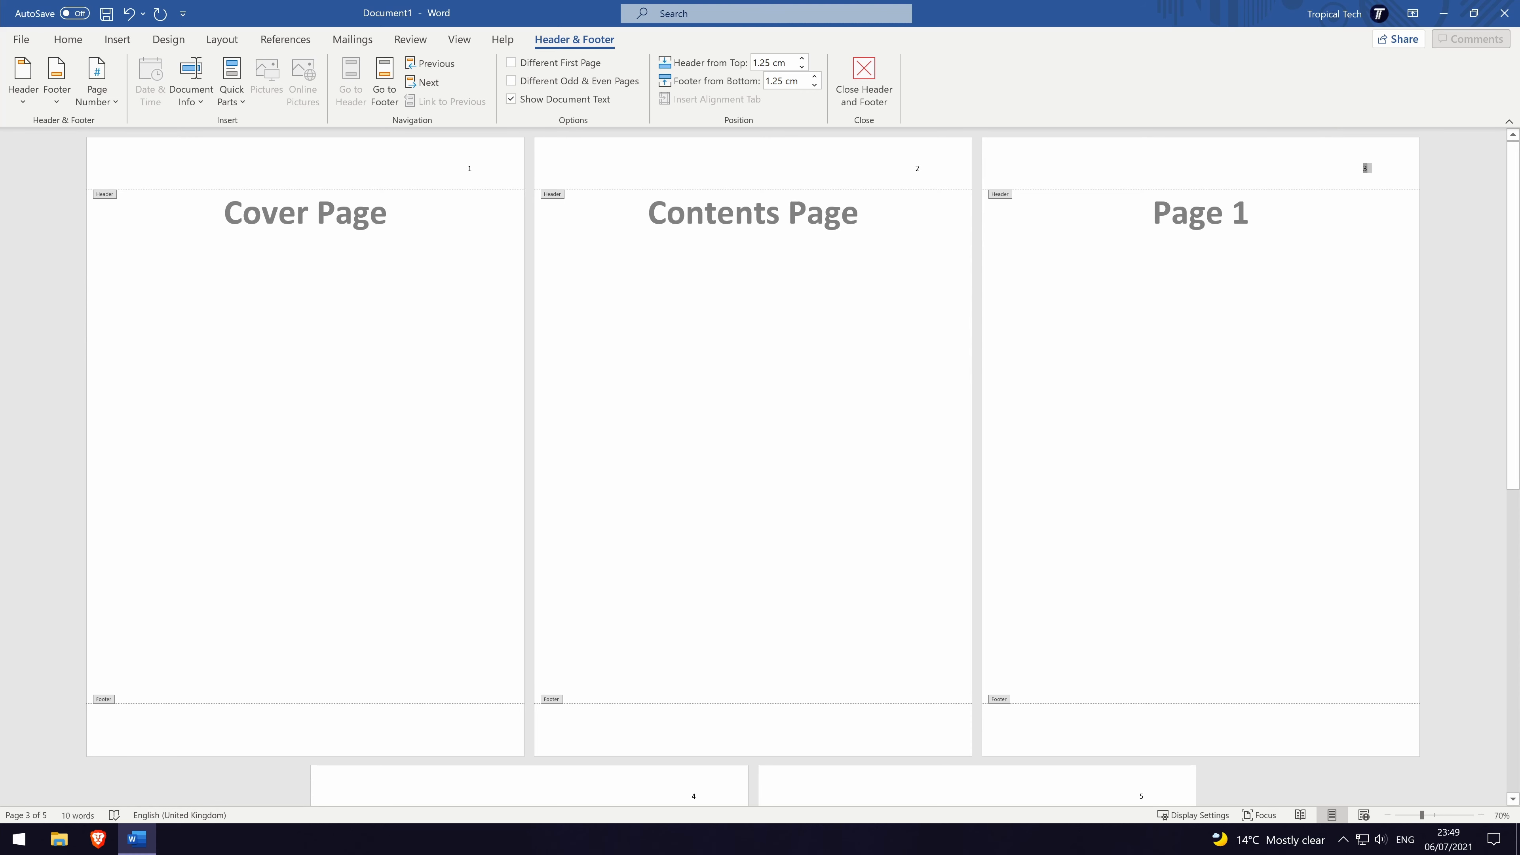
pyautogui.click(1366, 171)
pyautogui.hotkey('ctrl', 'z')
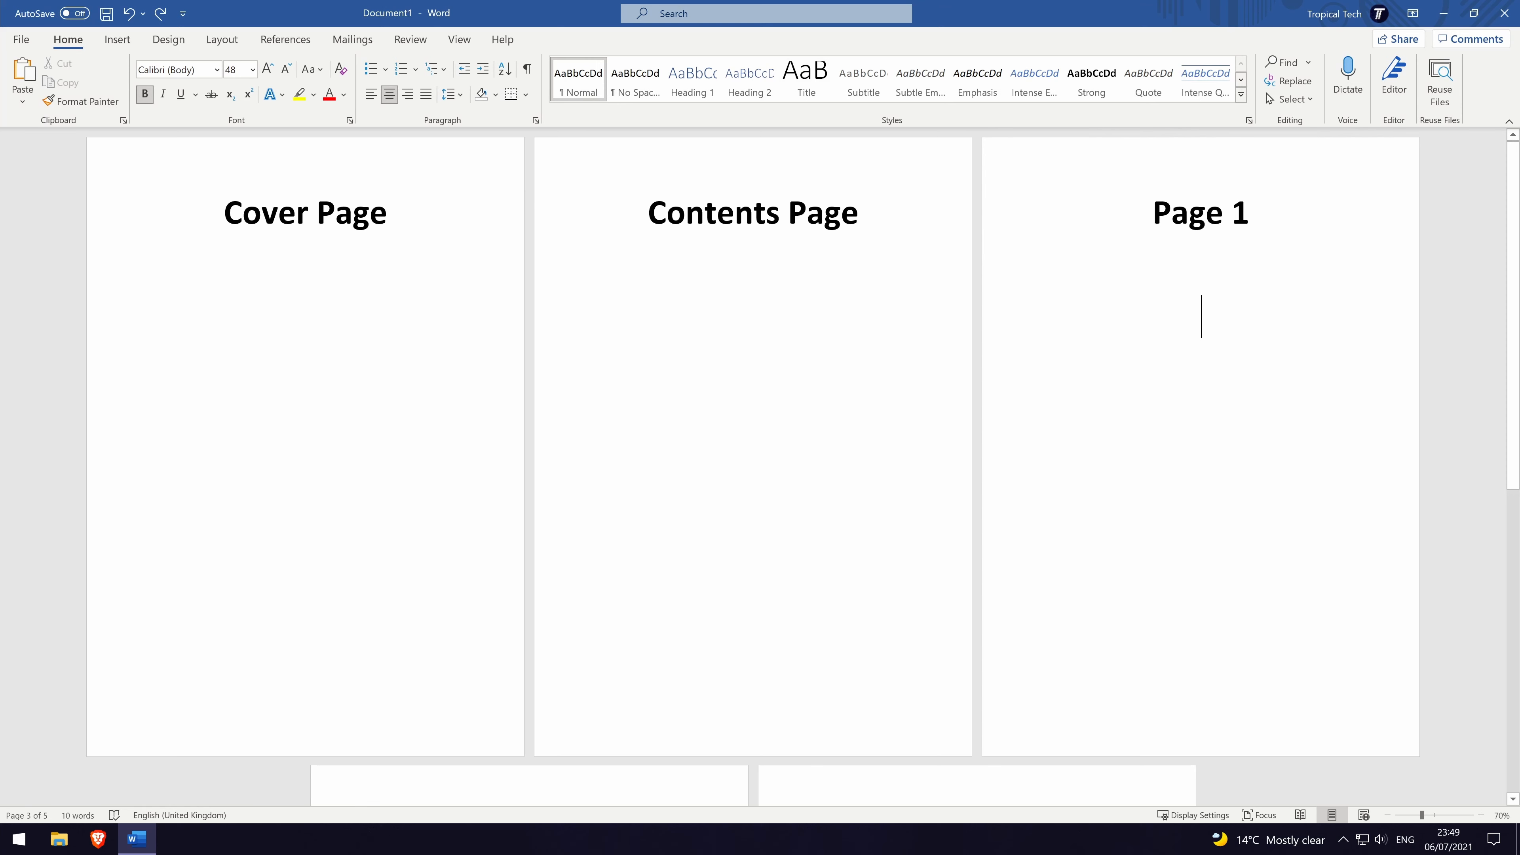
# Insert a section break at the end of the Contents Page so that Page 1 starts a new section
pyautogui.click(791, 683)
pyautogui.click(126, 38)
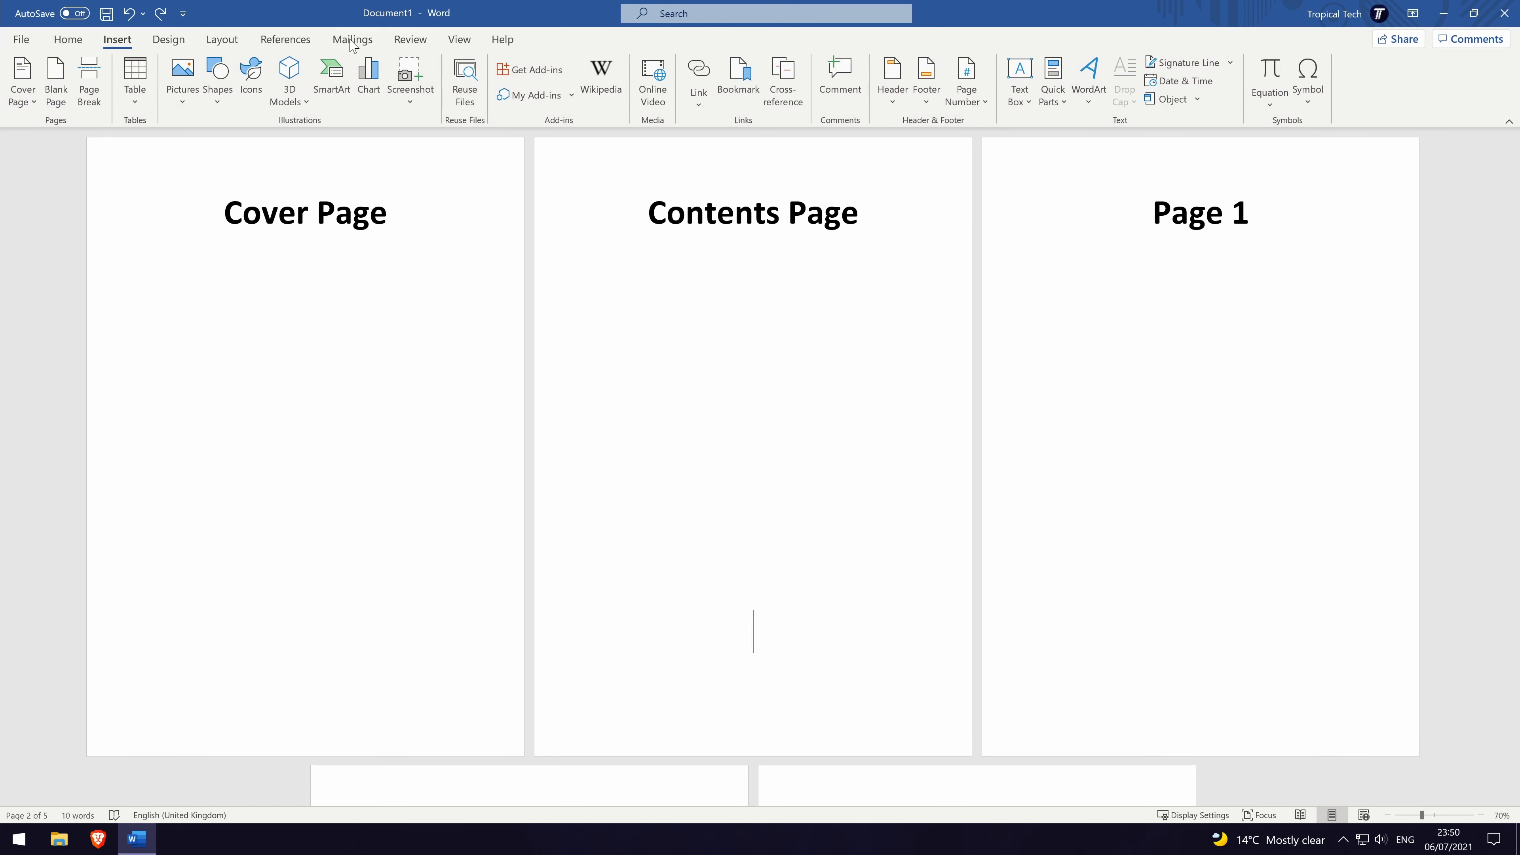
pyautogui.click(245, 41)
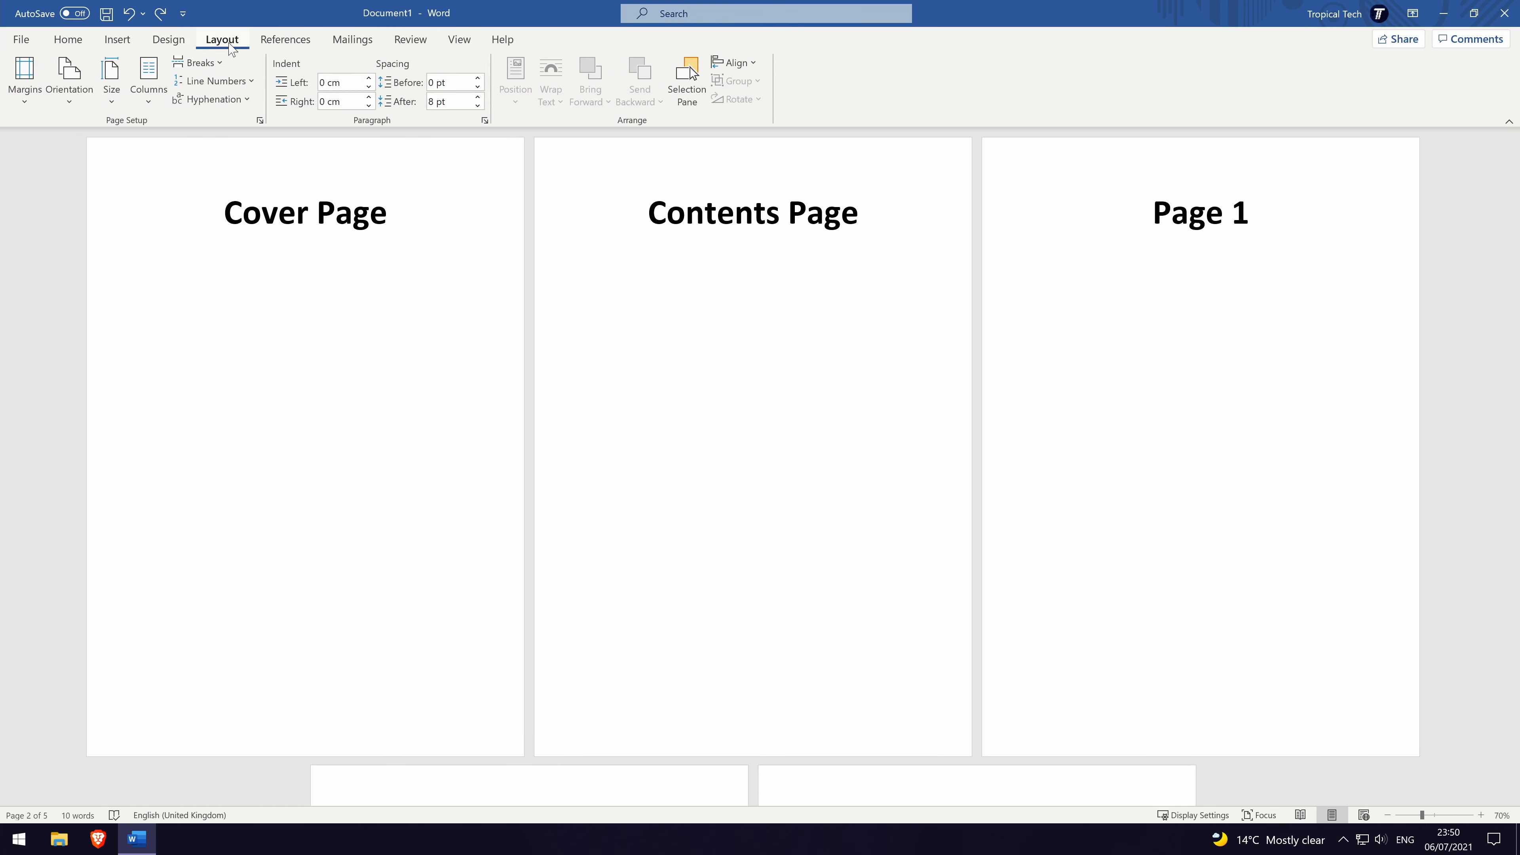
pyautogui.press('Return')
pyautogui.press('Down')
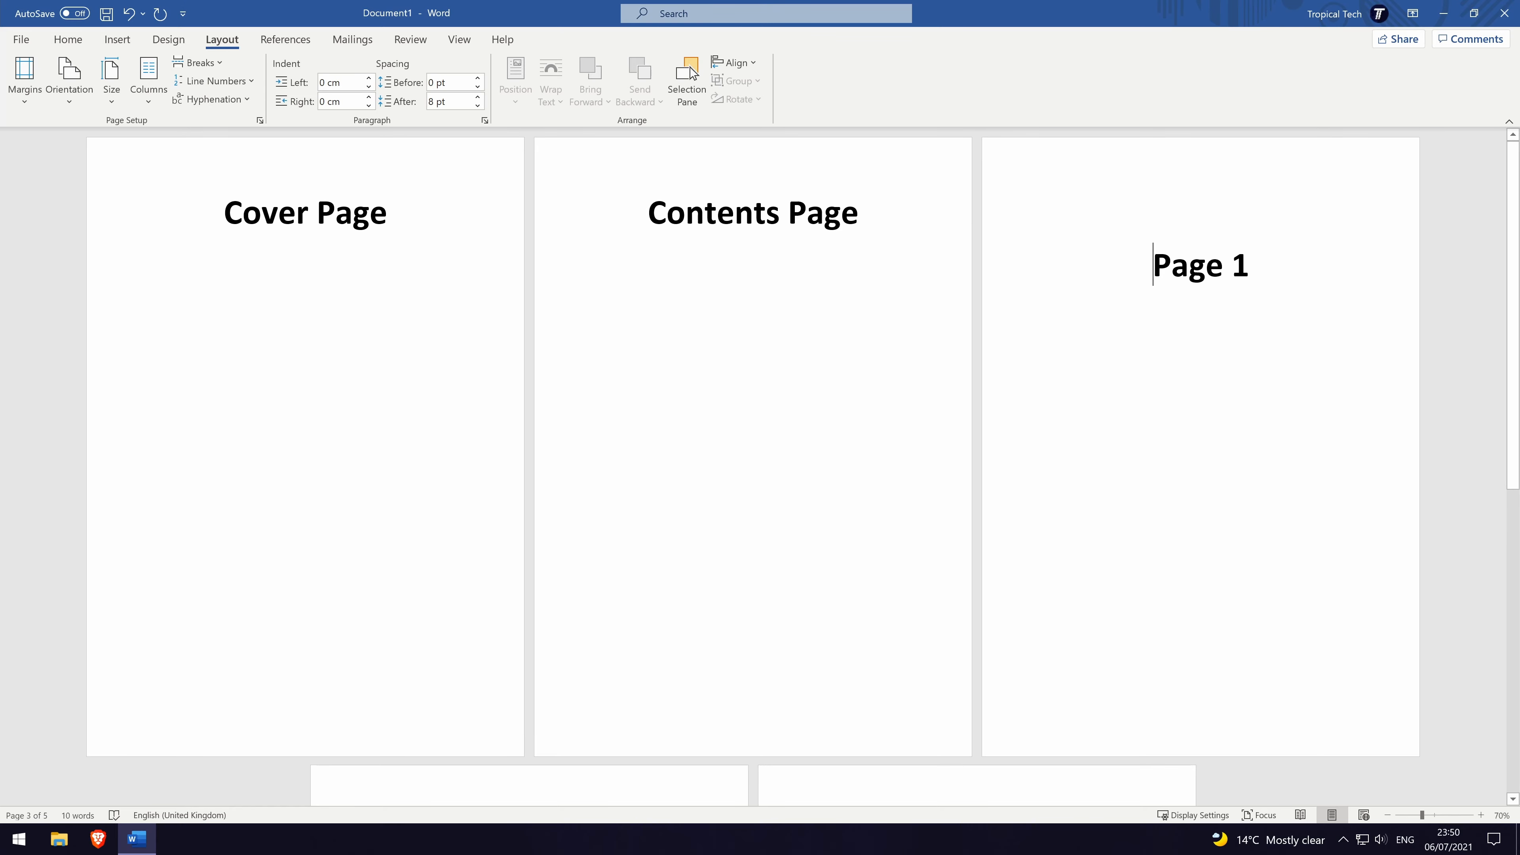
# Remove the extra blank line above the Page 1 heading and keep the heading centred
pyautogui.hotkey('ctrl', 'l')
pyautogui.press('BackSpace')
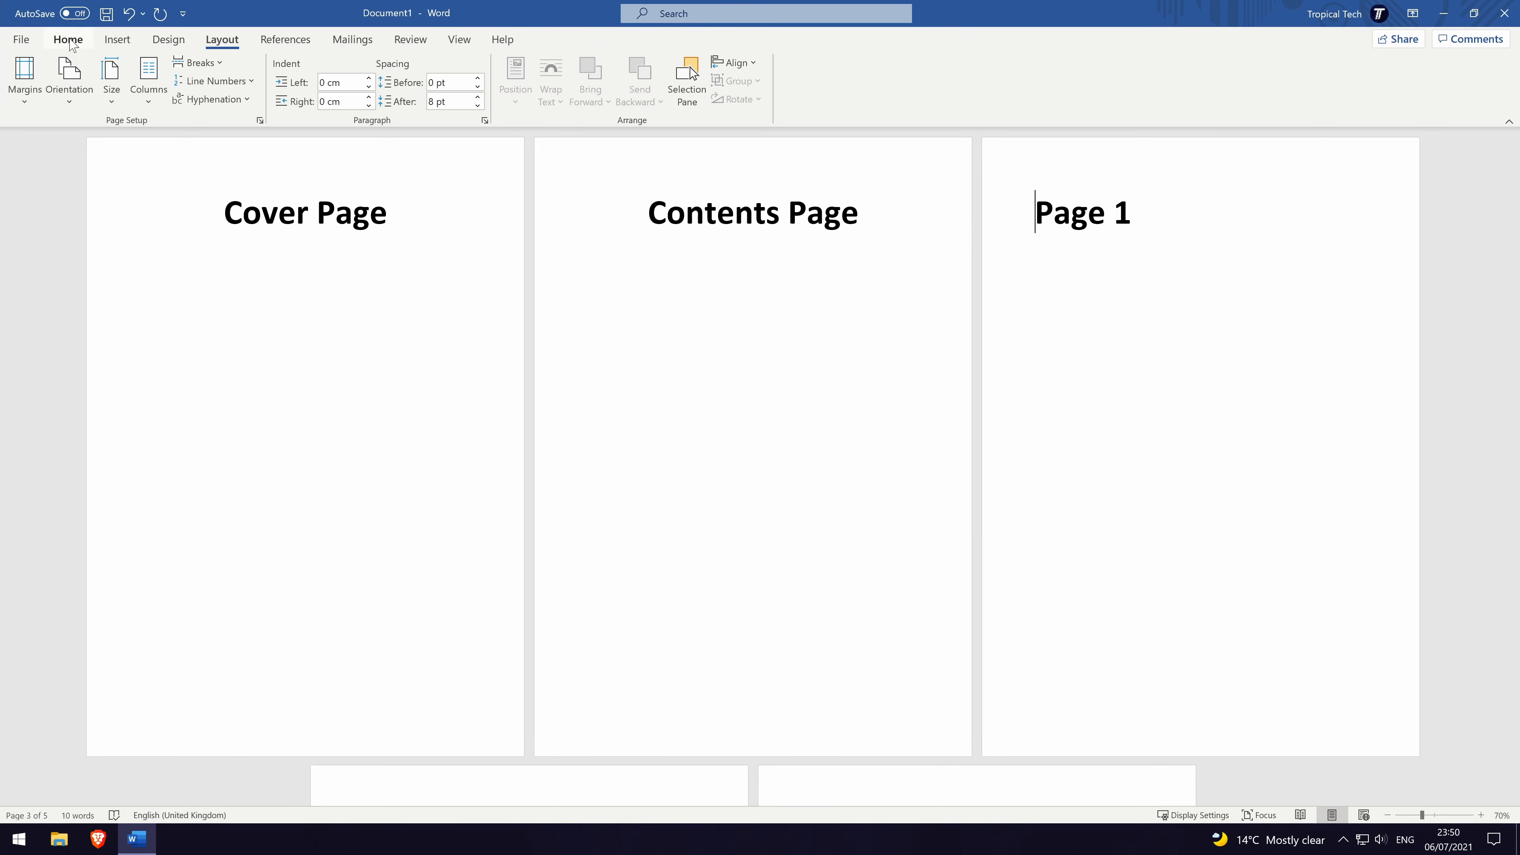
pyautogui.click(68, 39)
pyautogui.hotkey('ctrl', 'e')
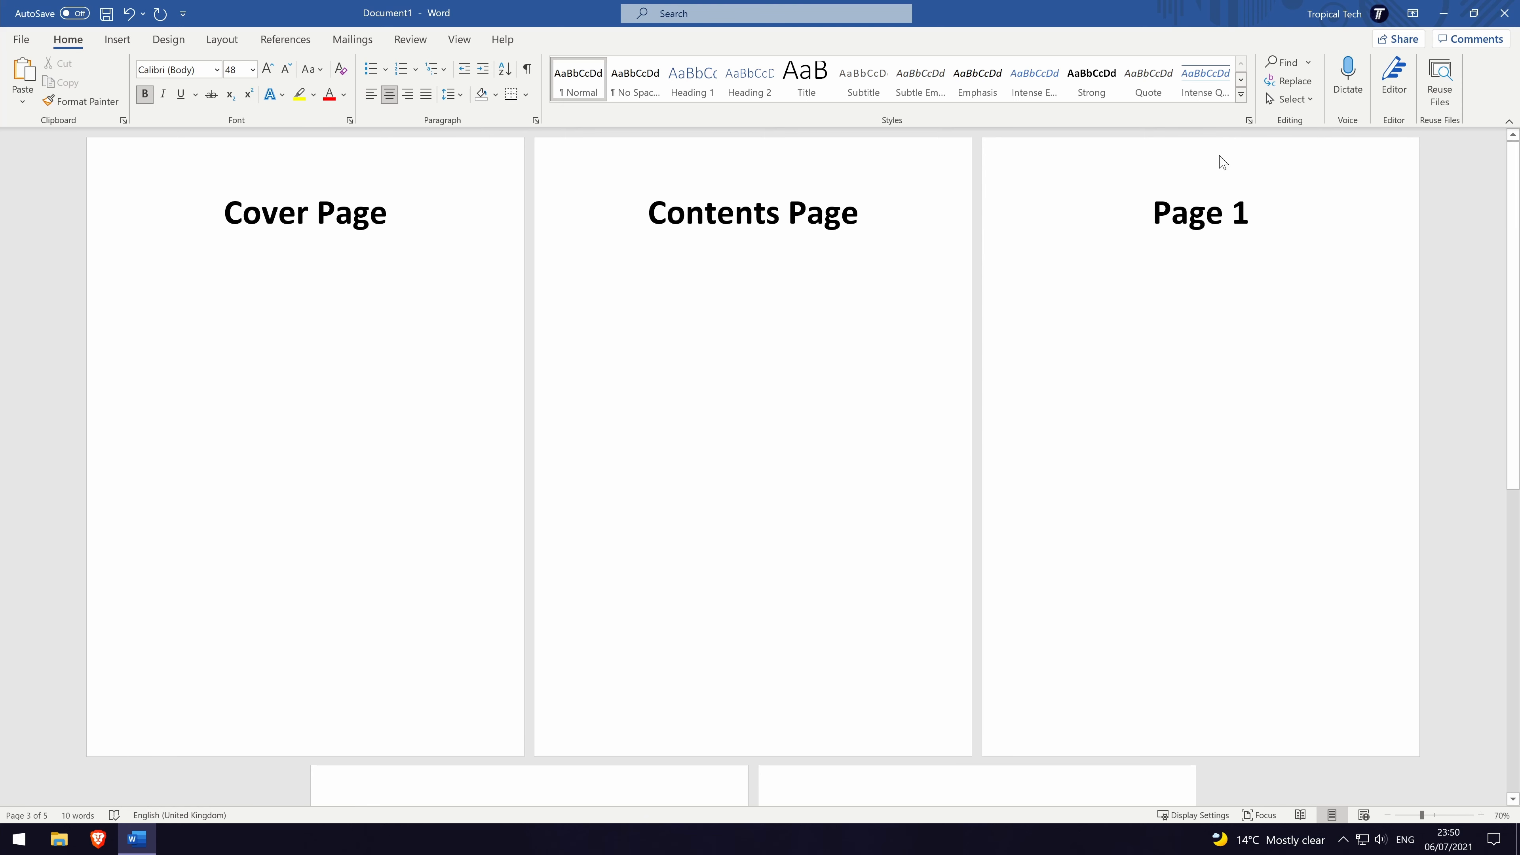
# Open the Section 2 header on Page 1 and turn off its link to the previous section
pyautogui.doubleClick(1222, 162)
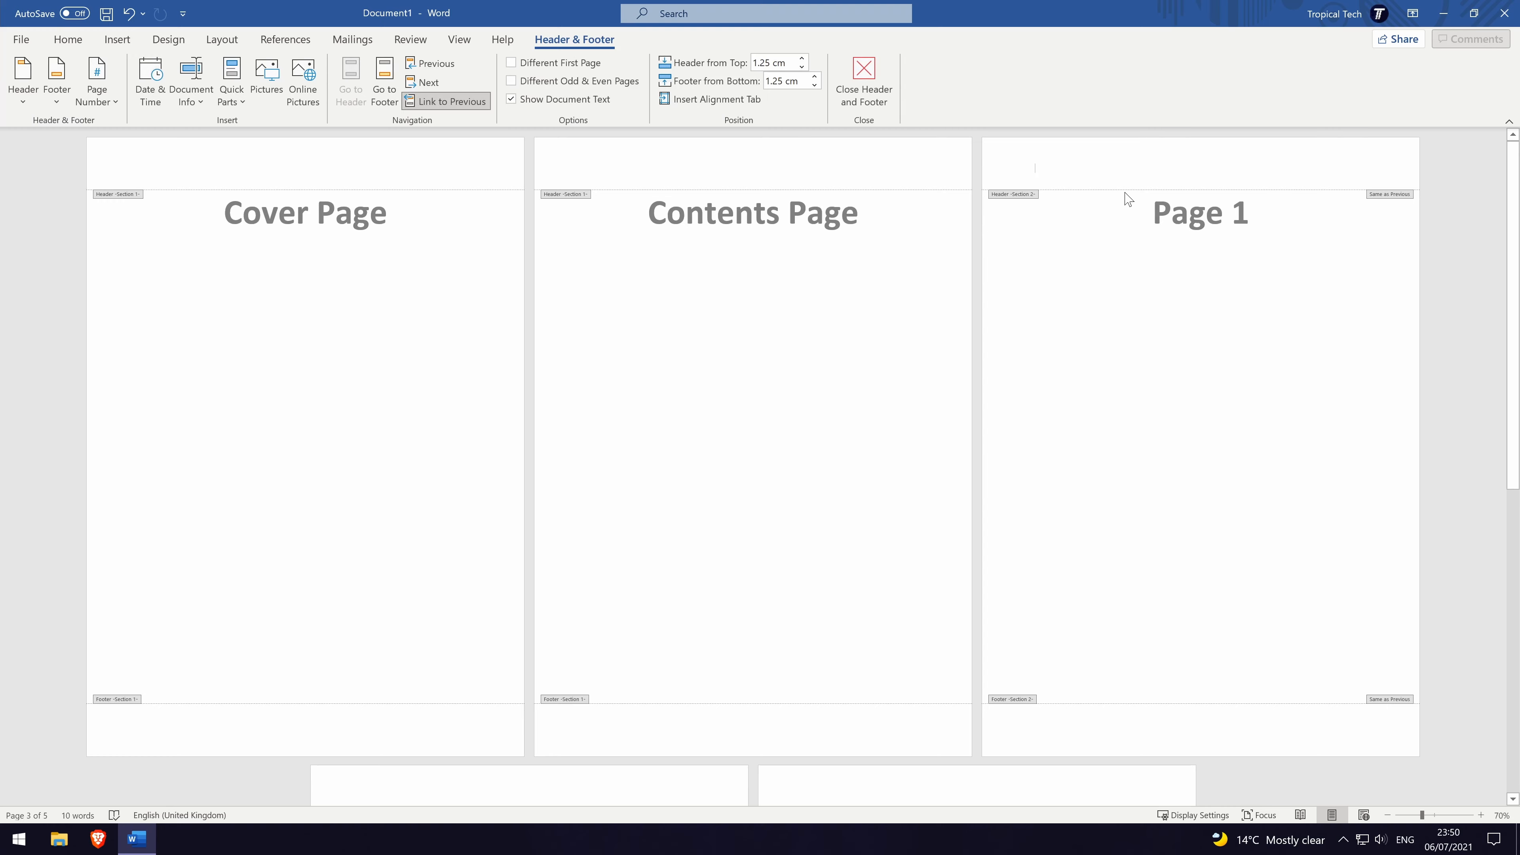
pyautogui.doubleClick(573, 42)
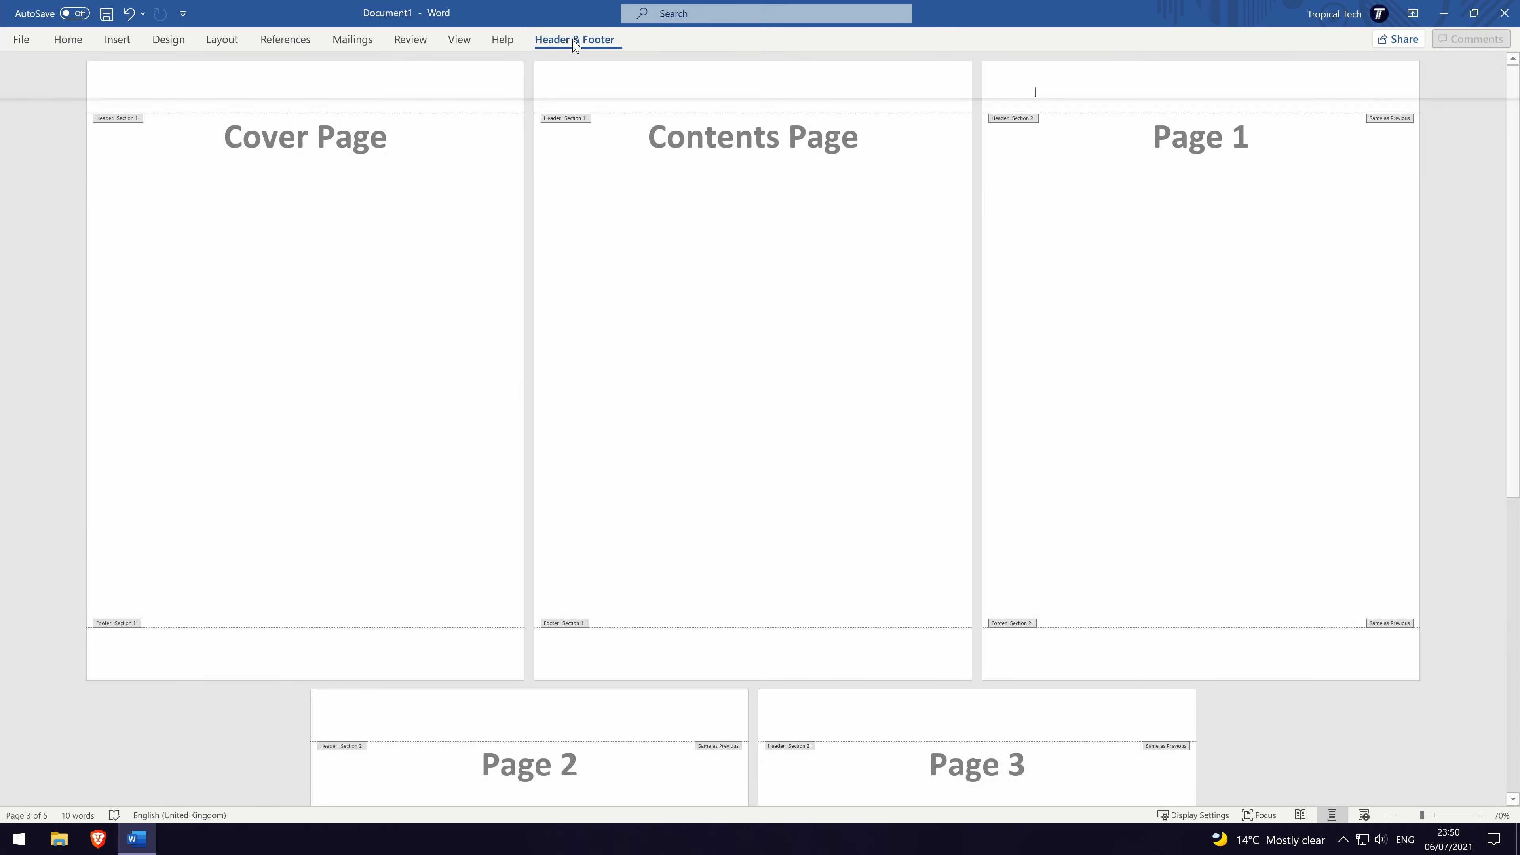
pyautogui.doubleClick(573, 42)
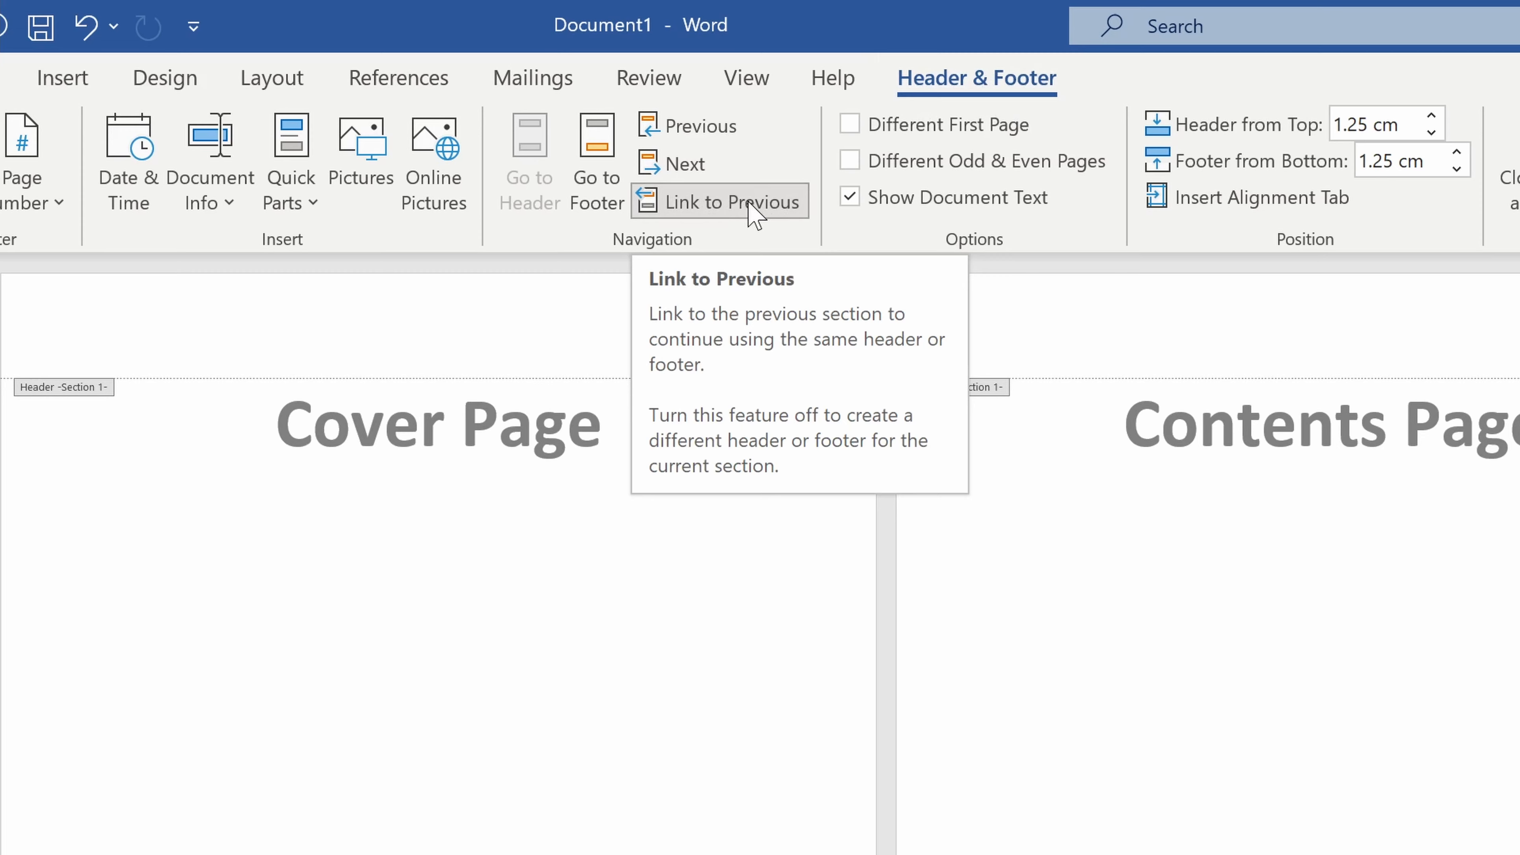
pyautogui.click(755, 216)
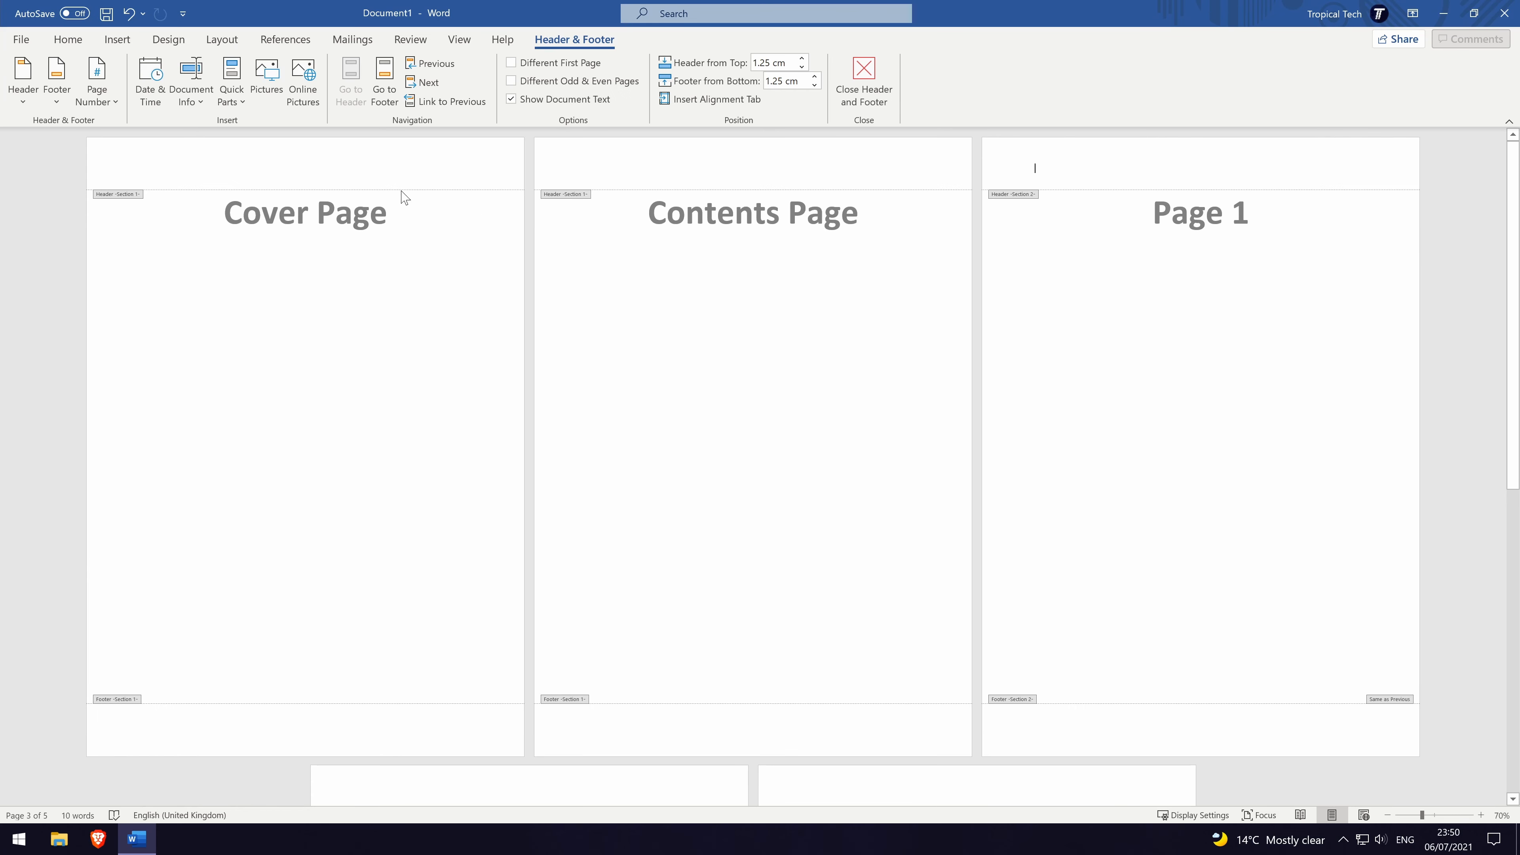
# Insert a Plain Number 3 page number at the top of the page in the Section 2 header
pyautogui.click(117, 40)
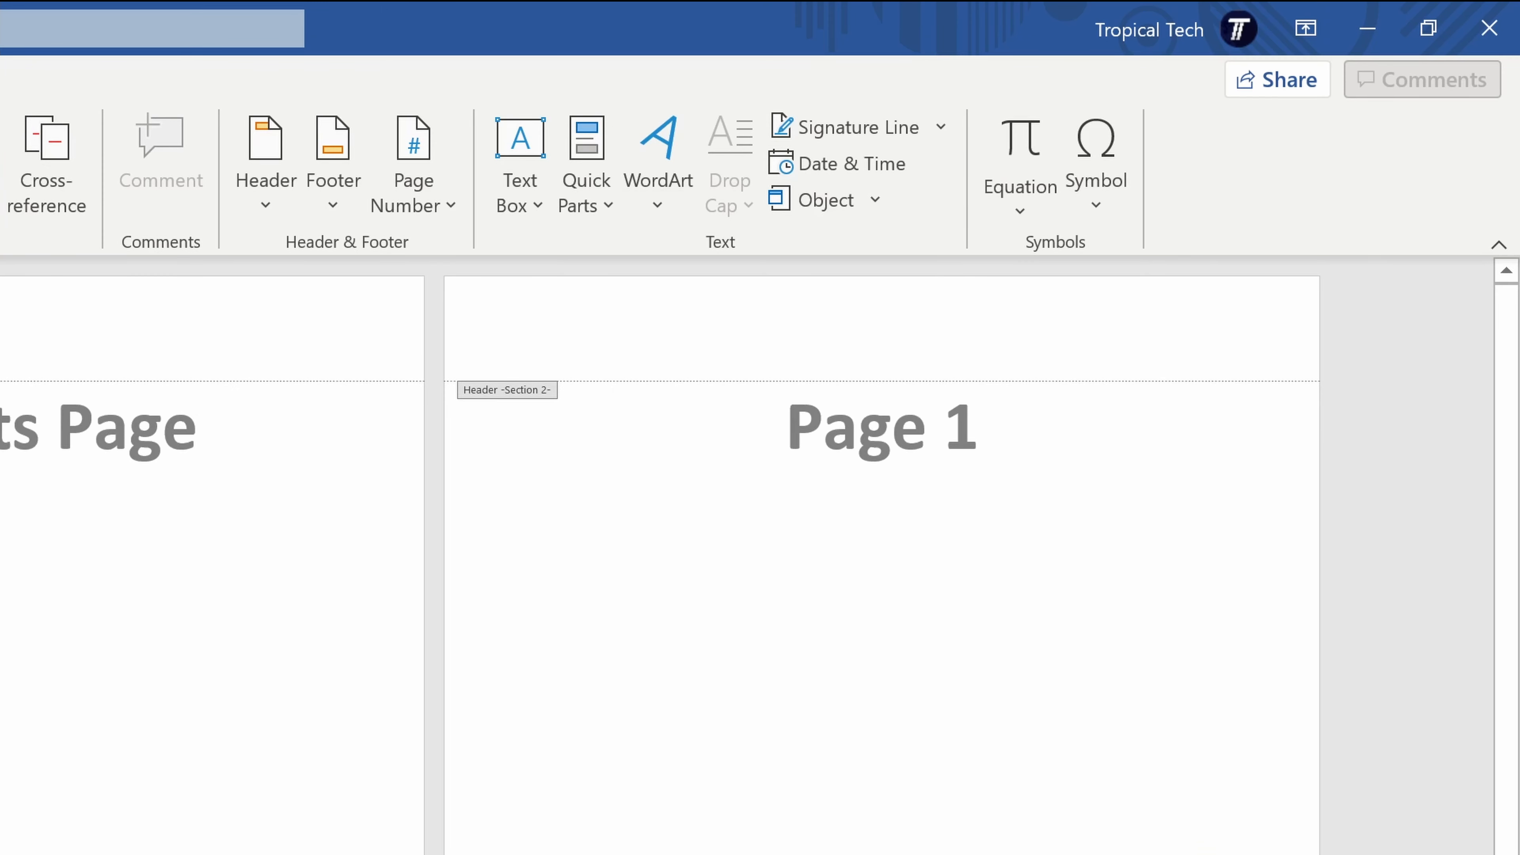
pyautogui.click(422, 159)
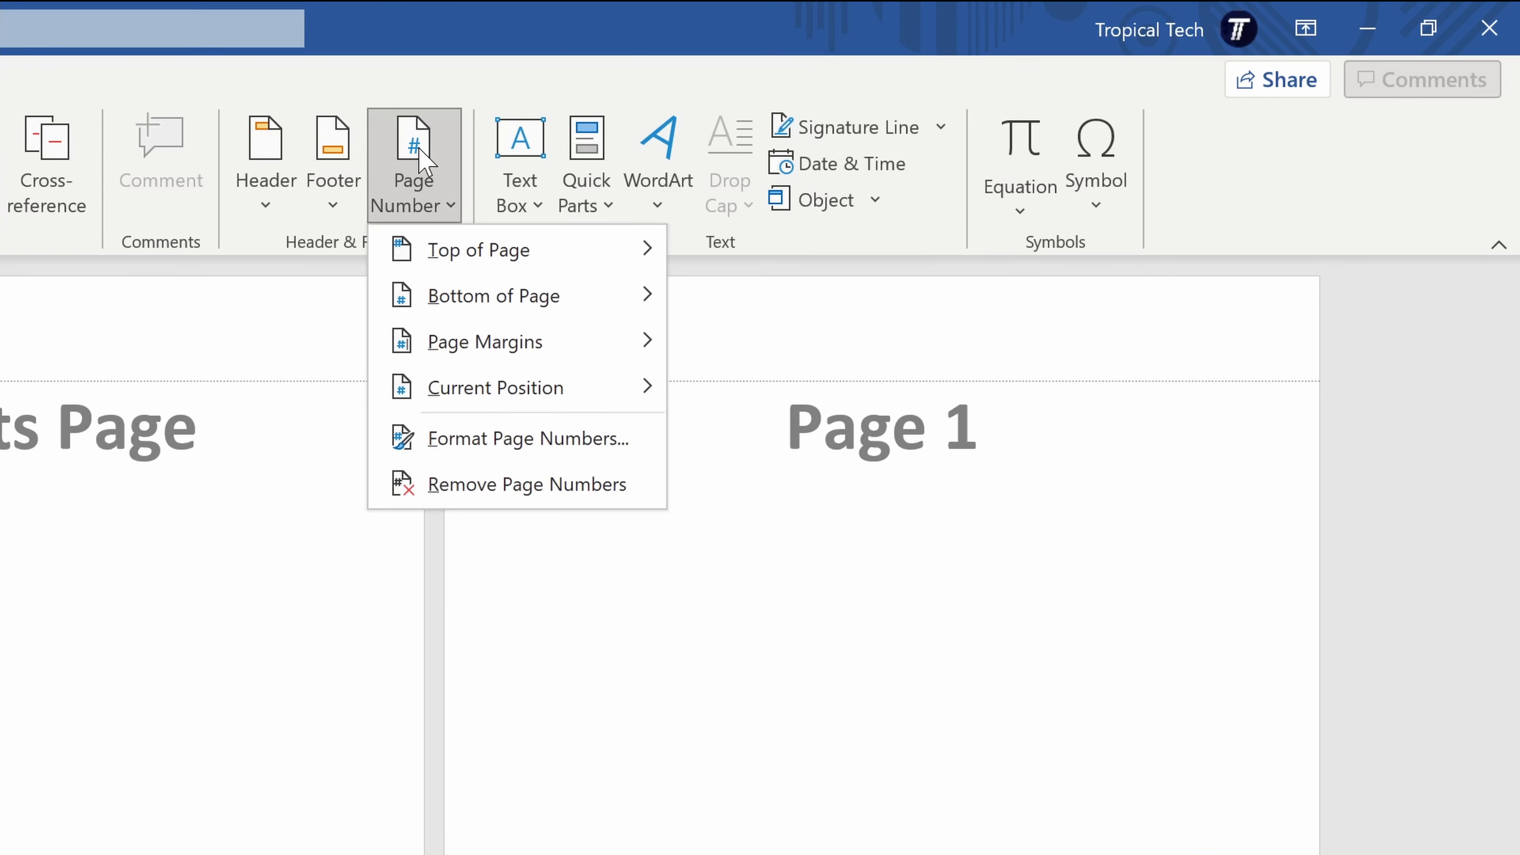
pyautogui.moveTo(498, 270)
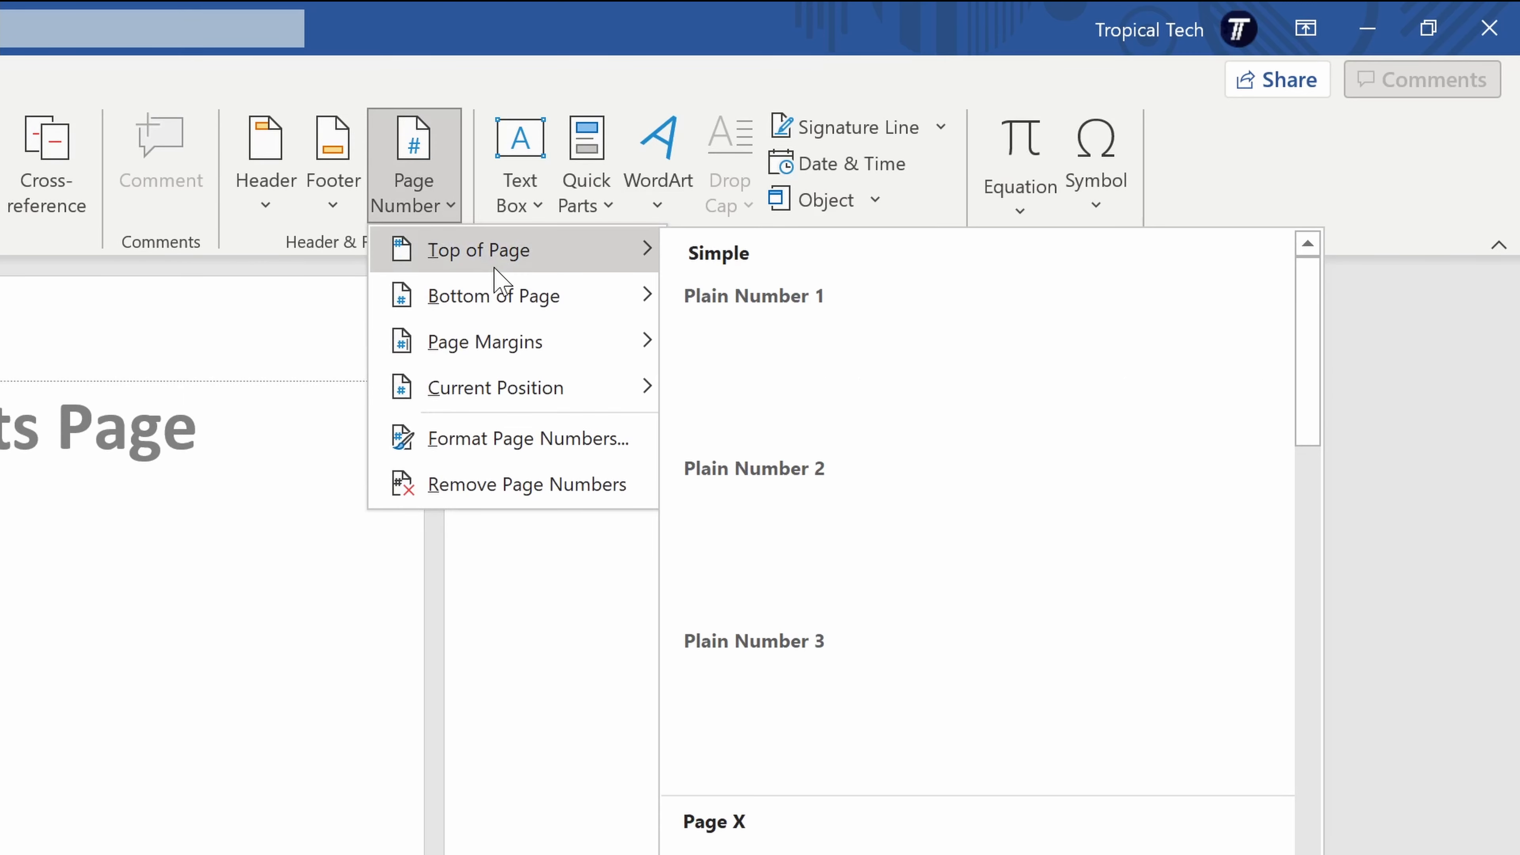
pyautogui.click(968, 701)
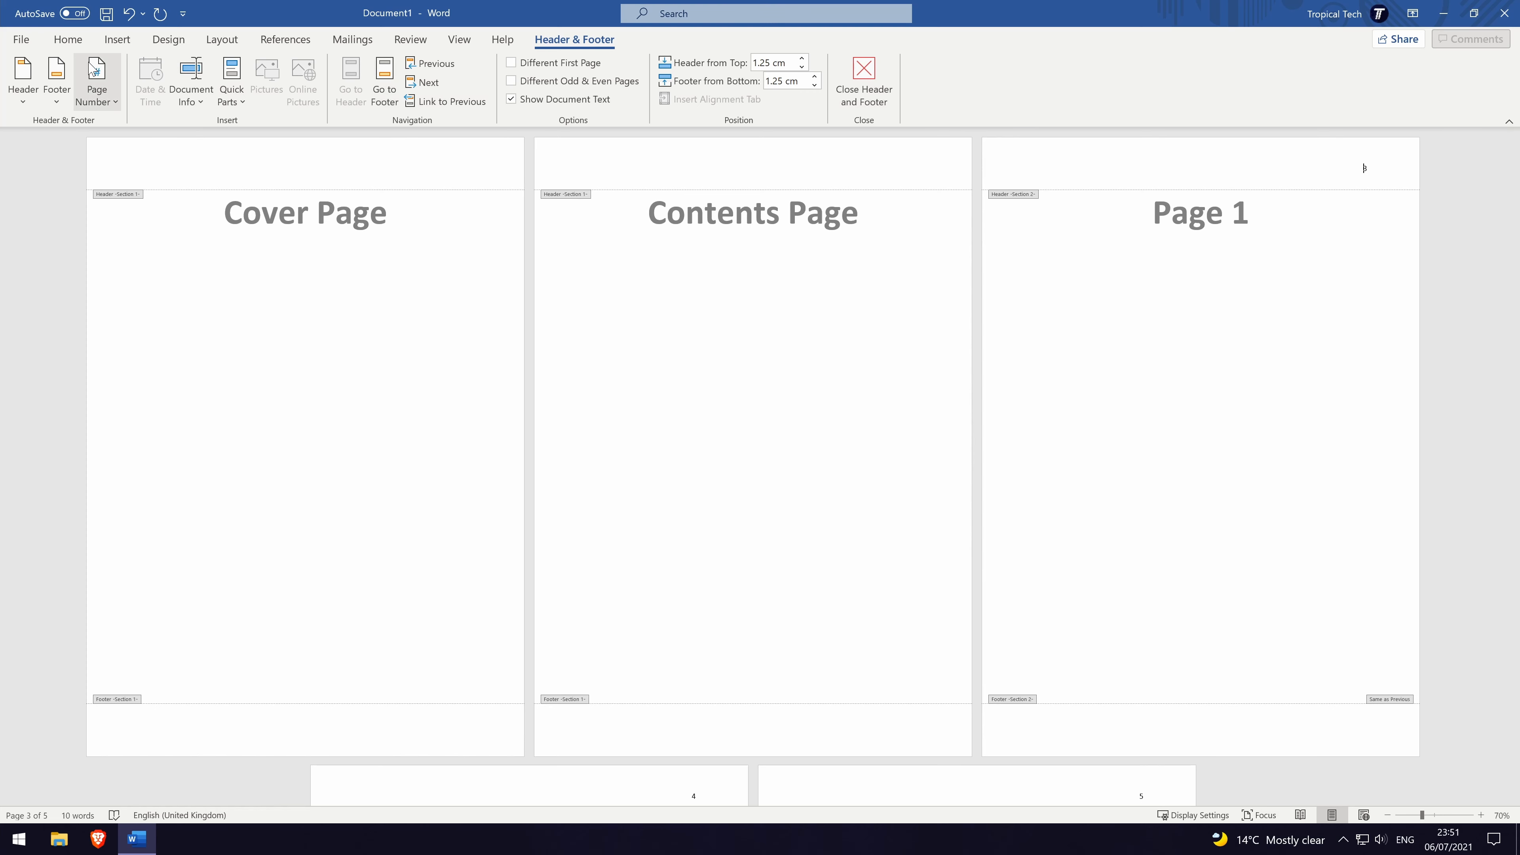
# Set the Section 2 page numbering to start at 1, close the header, and check the numbers on the following pages
pyautogui.click(98, 80)
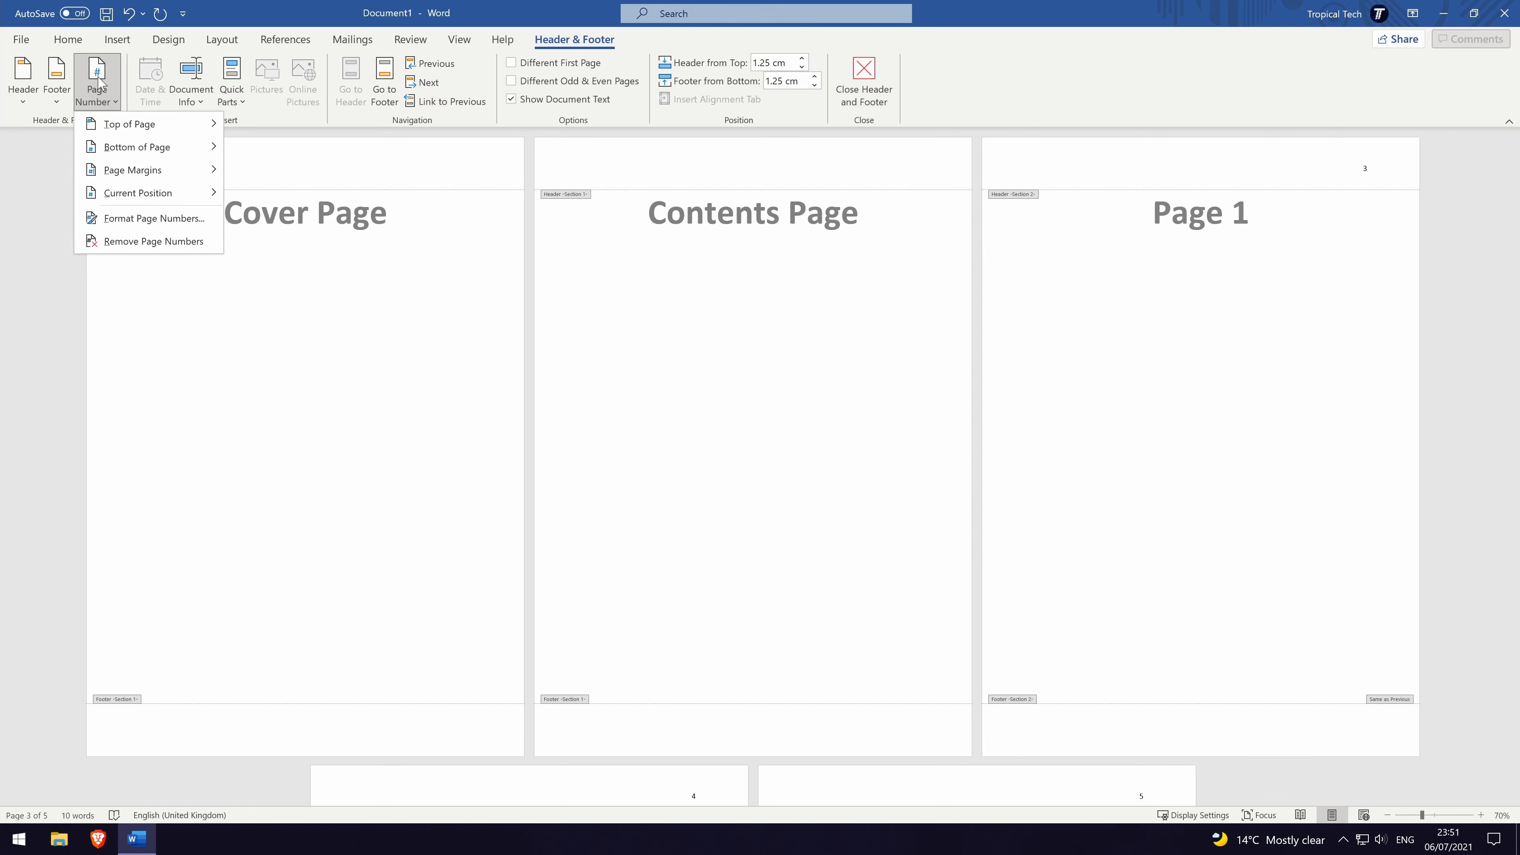
pyautogui.click(155, 223)
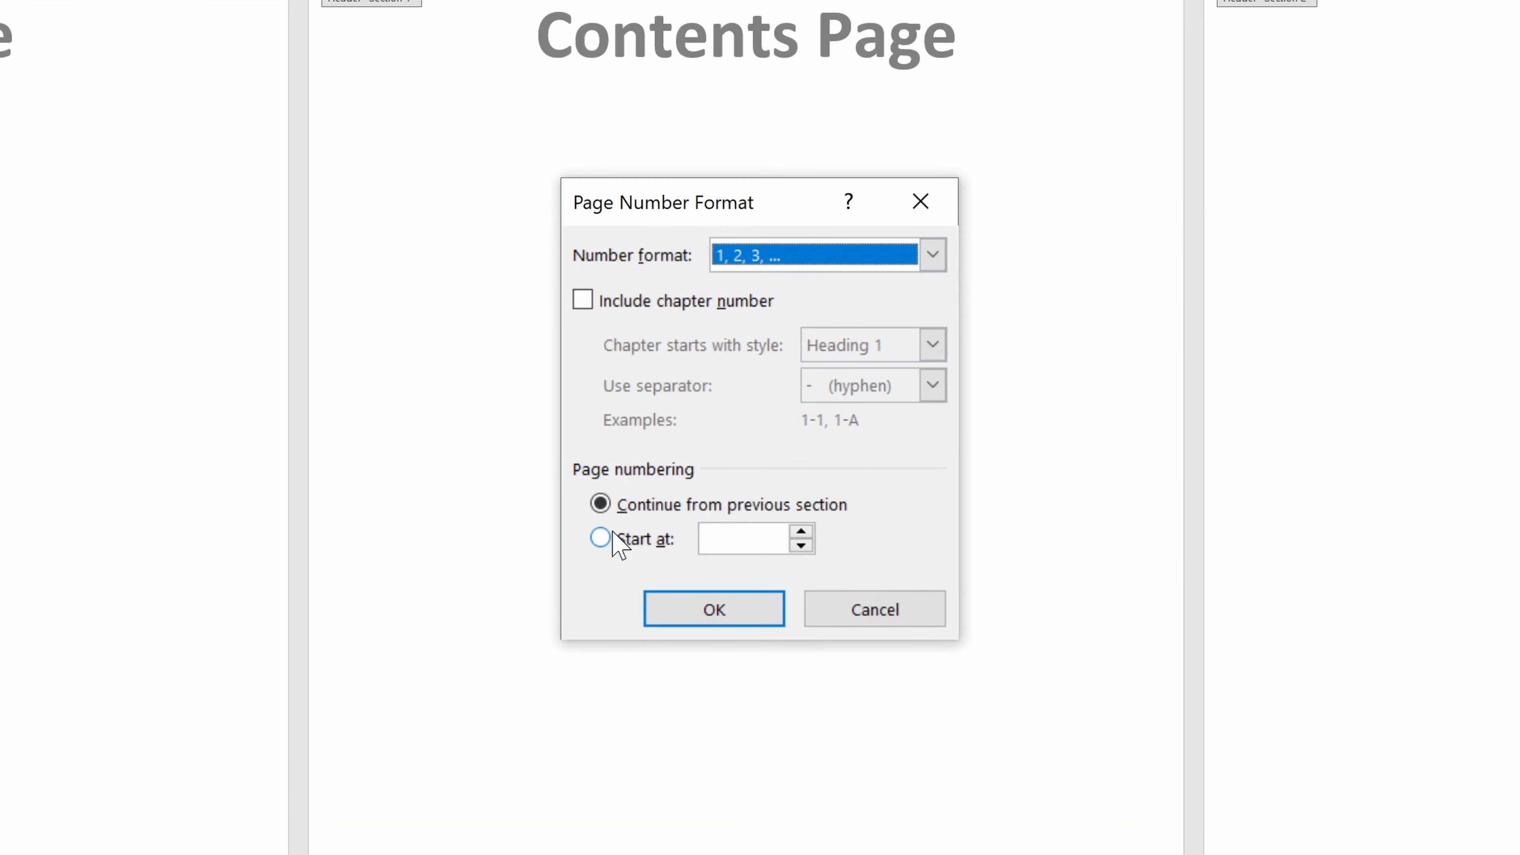
pyautogui.click(600, 537)
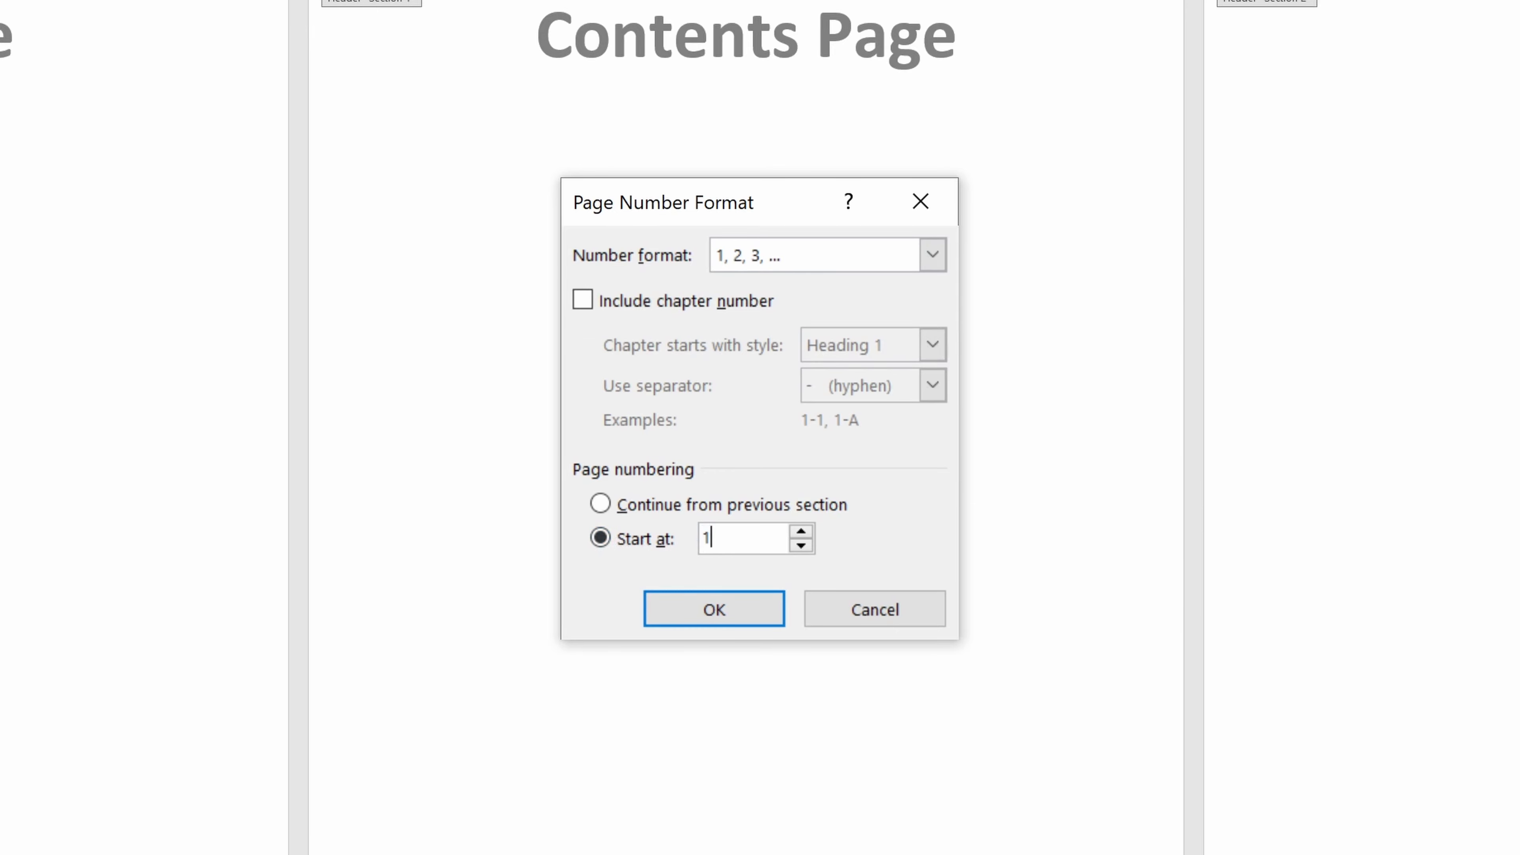
pyautogui.write('1')
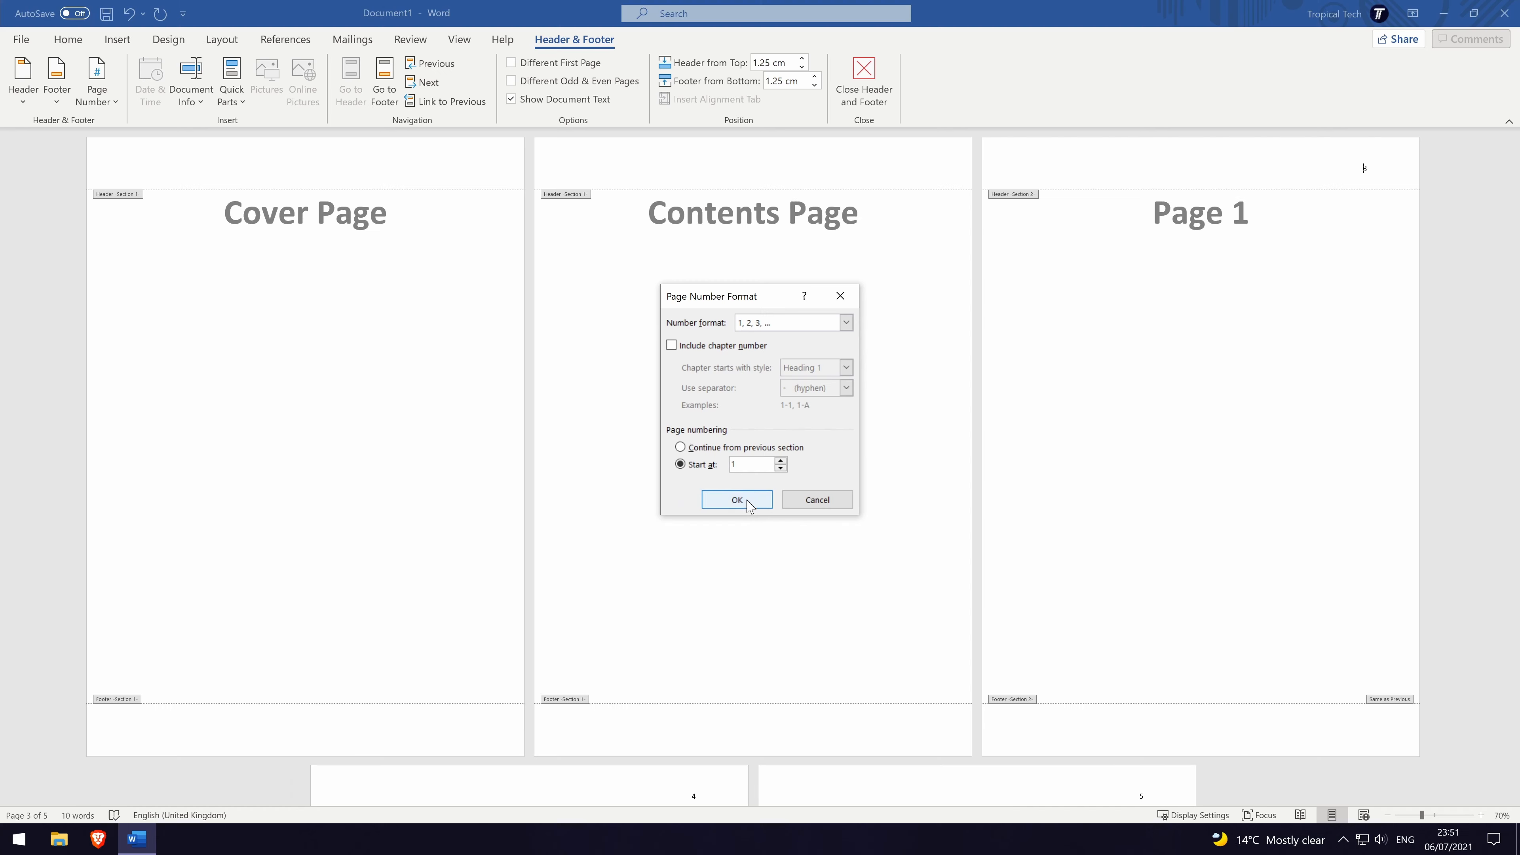
pyautogui.click(733, 614)
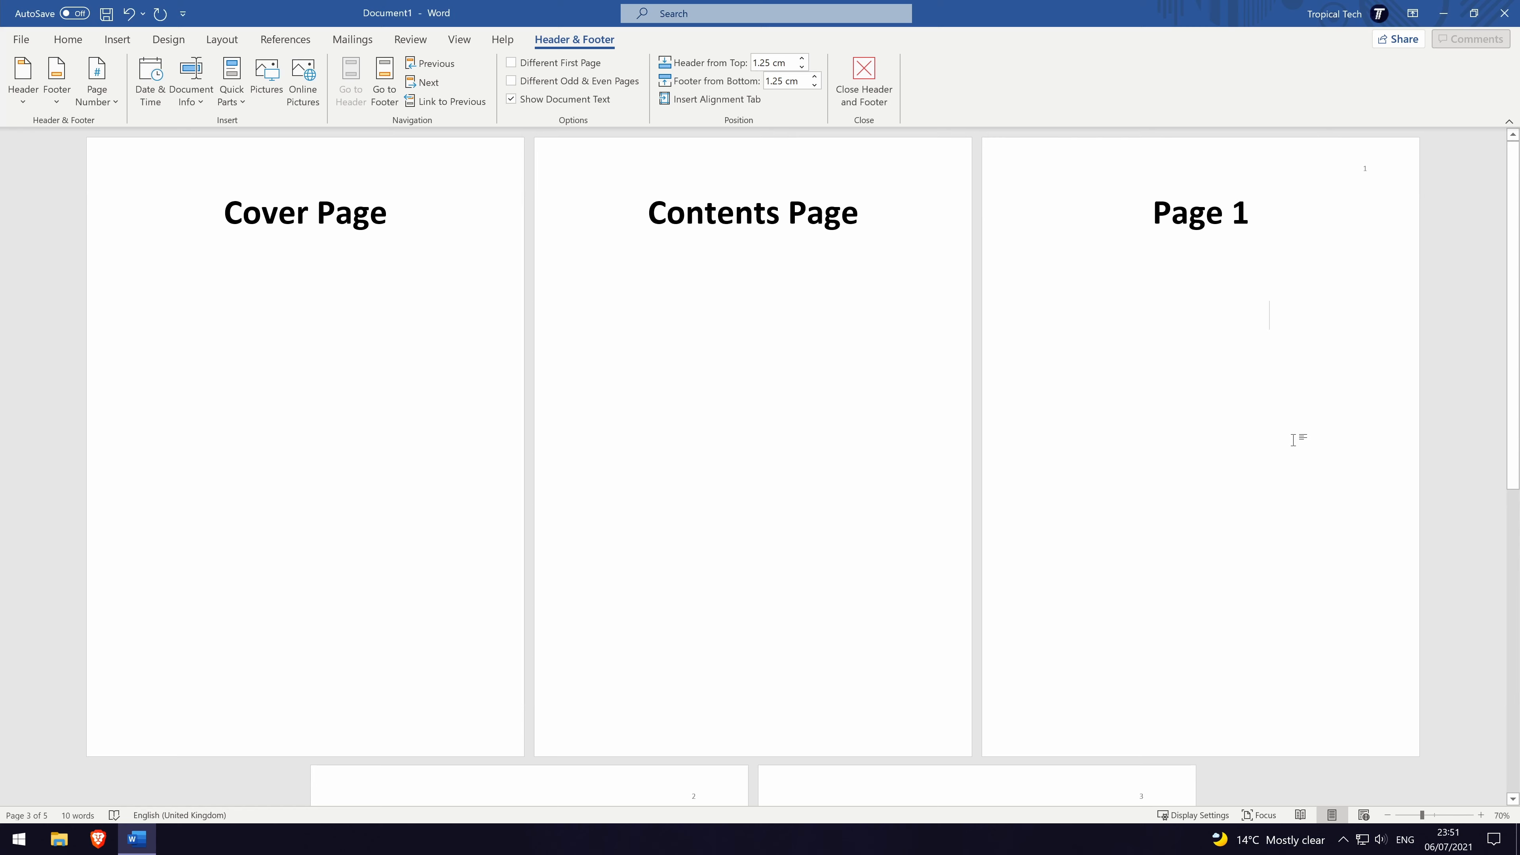
pyautogui.doubleClick(1292, 440)
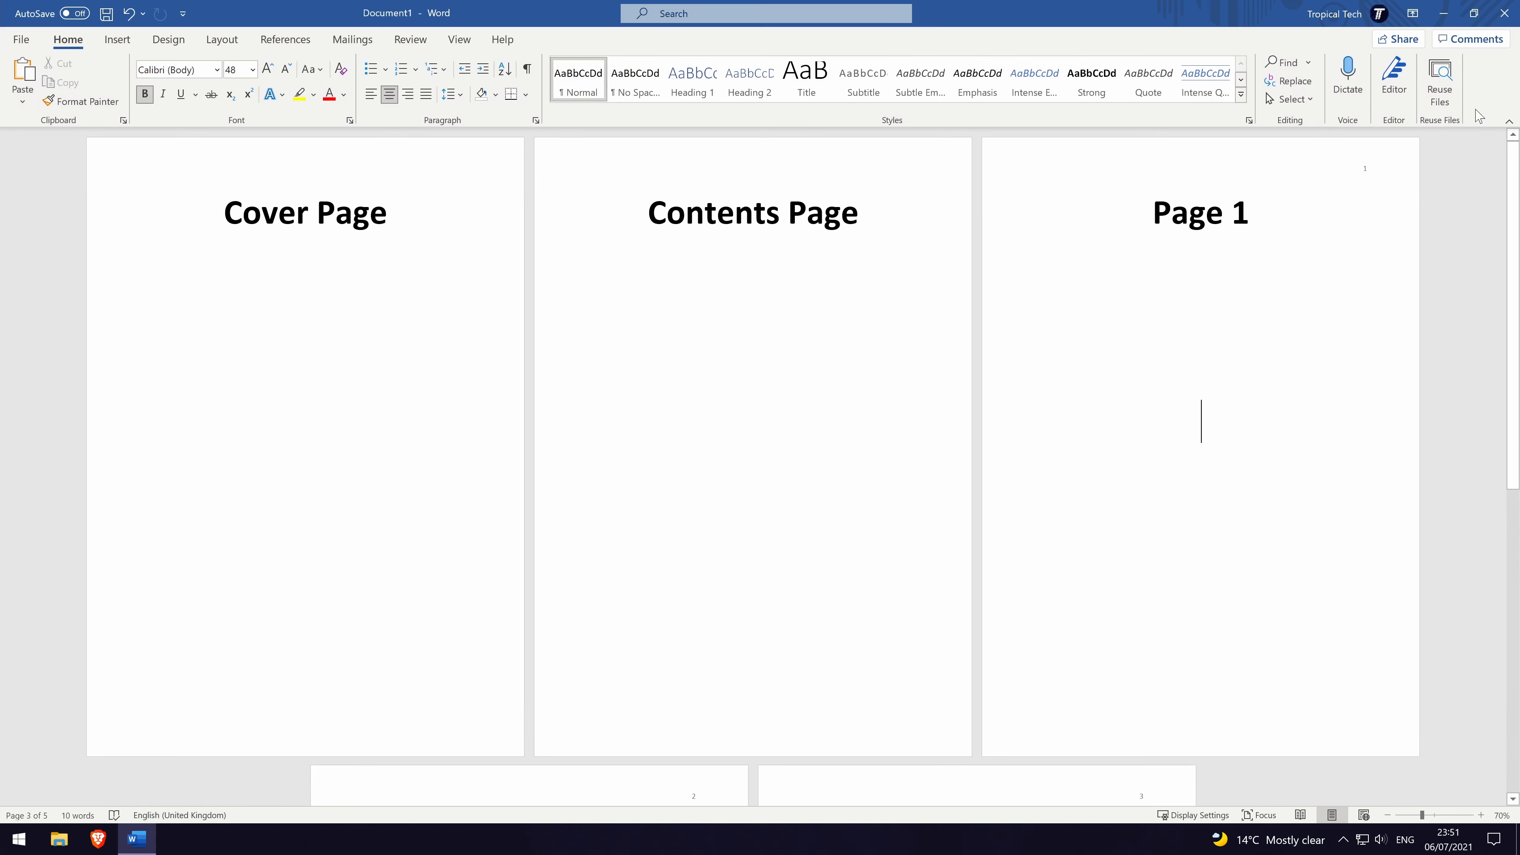
pyautogui.scroll(-5, 692, 497)
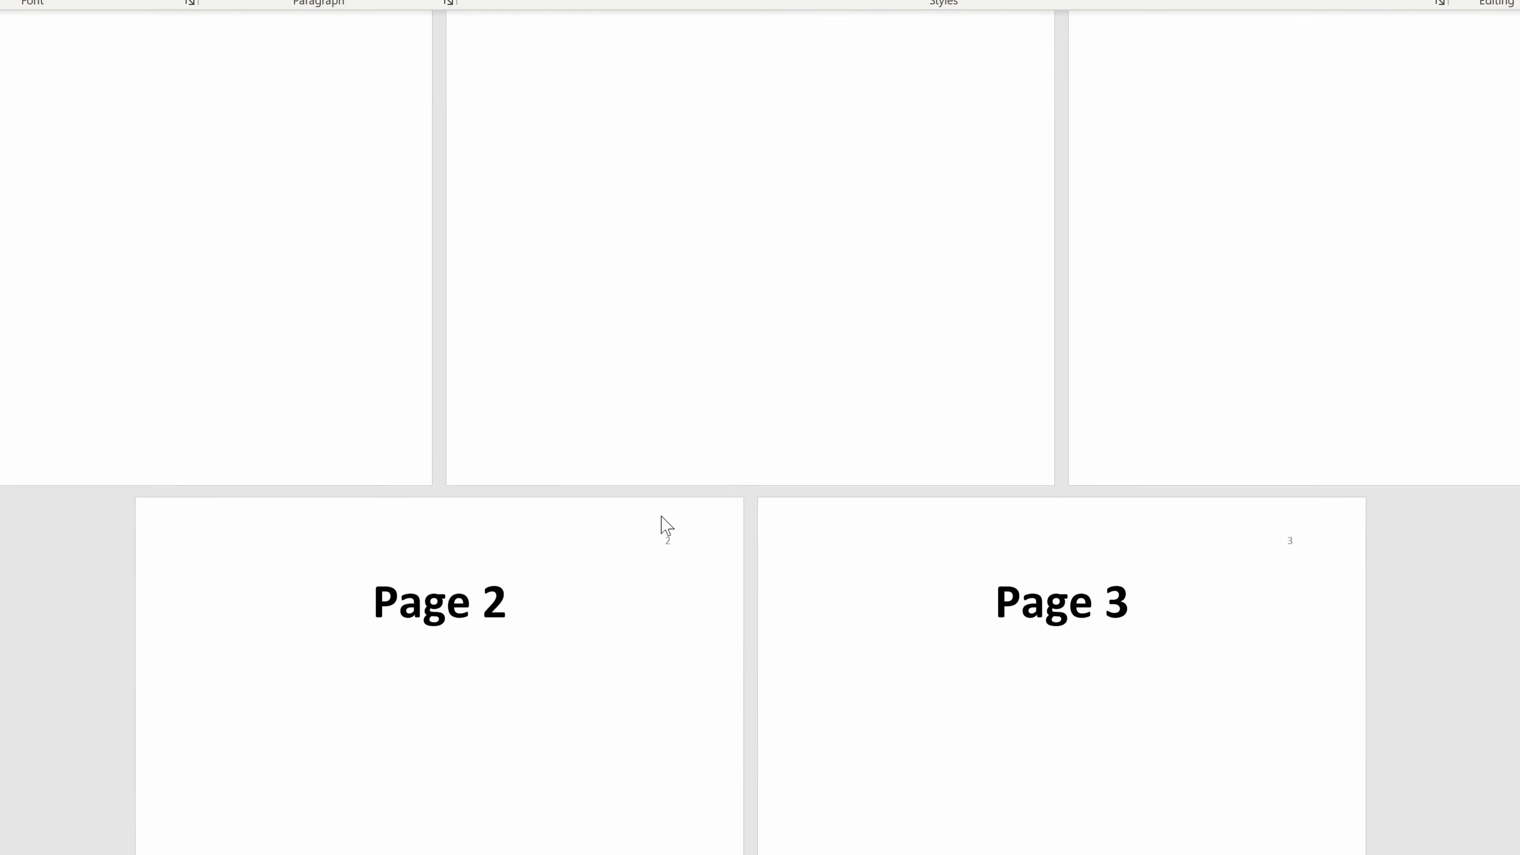
pyautogui.scroll(-1, 693, 502)
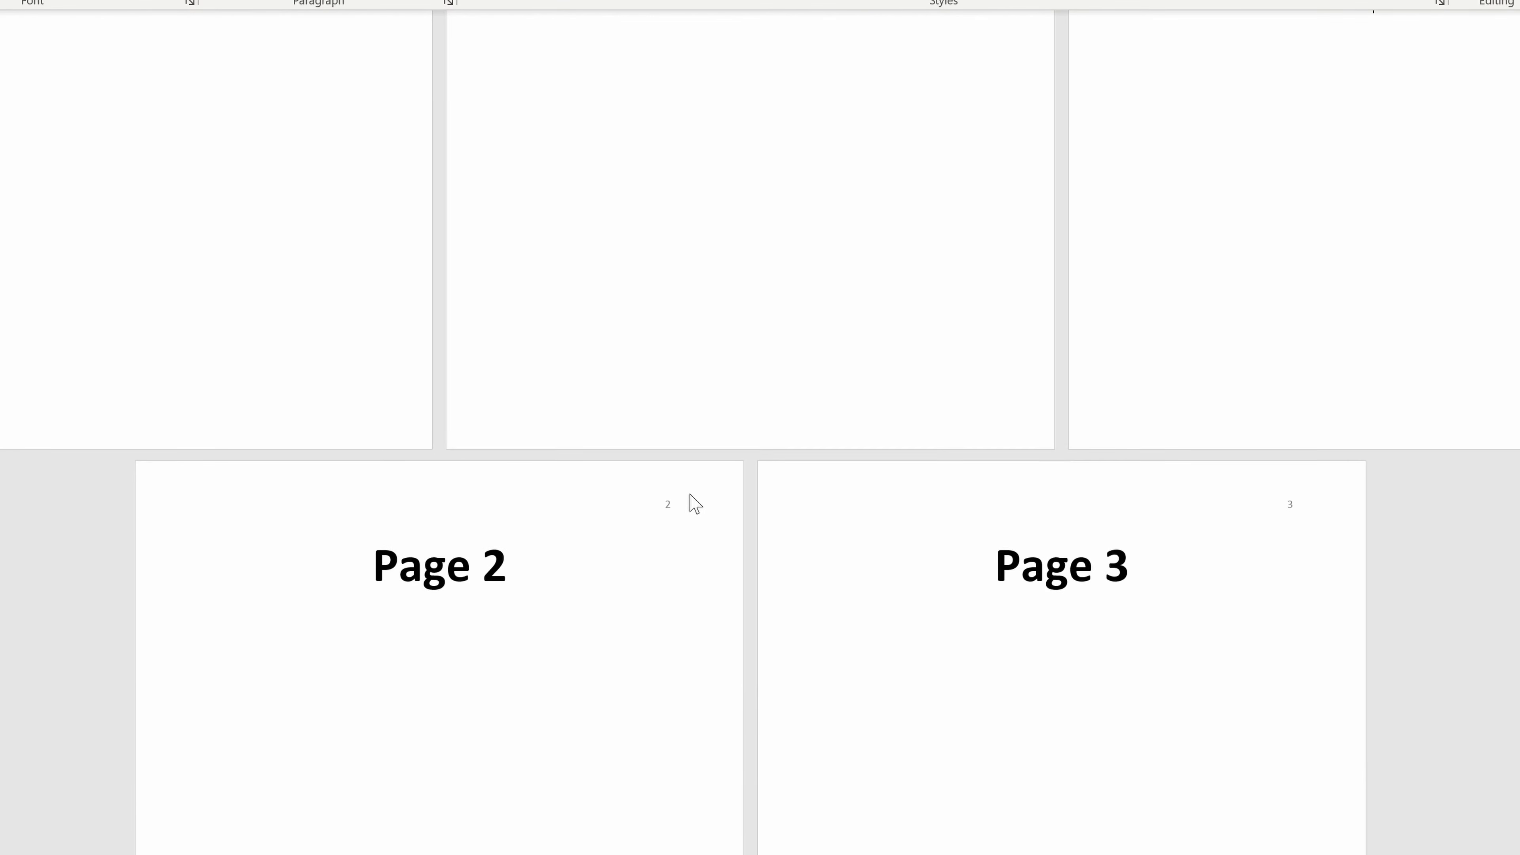
pyautogui.scroll(2, 760, 539)
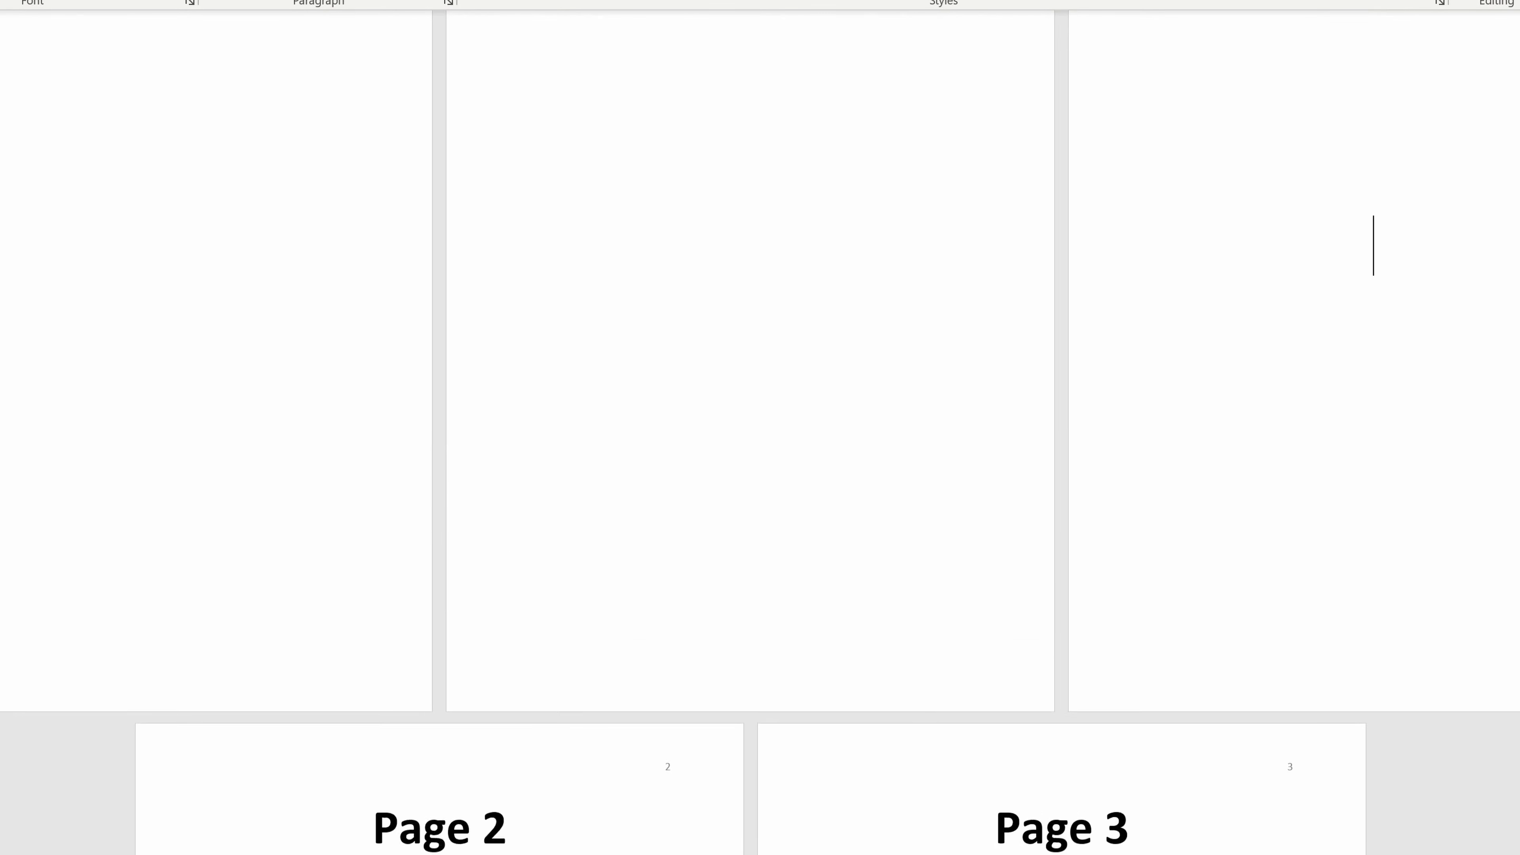